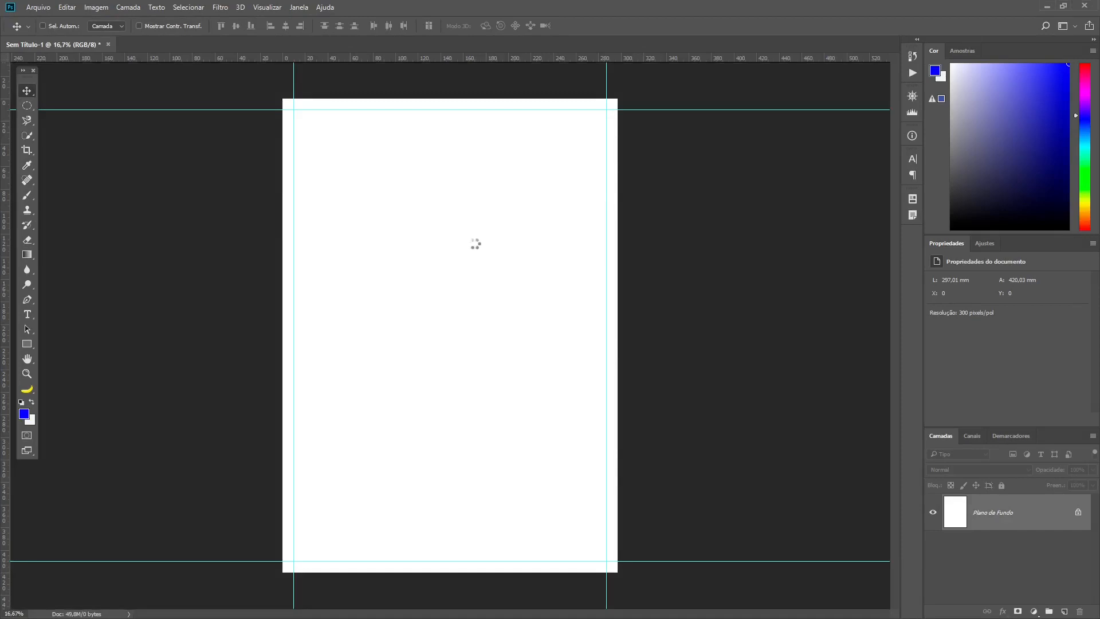
Place the Super Mario Bros. Movie logo, Luigi and Mario images on the blank A3 portrait page
key("Return")
left_click_drag(580, 414, 579, 314)
left_click_drag(471, 378, 471, 384)
key("Return")
key("Return")
Scale the Mario image down and move it to the lower left part of the page
left_click_drag(434, 188, 488, 188)
key("ctrl+t")
left_click_drag(402, 98, 522, 369)
key("Return")
left_click_drag(559, 452, 558, 436)
key("ctrl+t")
left_click_drag(521, 360, 533, 385)
key("Return")
left_click_drag(567, 447, 382, 438)
Resize the movie logo to about 278 mm wide so it spans the vertical guides, and position it in the page's upper part
right_click(345, 163)
right_click(346, 153)
left_click(381, 161)
key("ctrl+t")
left_click_drag(618, 94, 603, 107)
key("Return")
left_click_drag(406, 153, 406, 165)
key("ctrl+t")
left_click_drag(601, 376, 606, 381)
left_click_drag(299, 381, 294, 386)
key("Return")
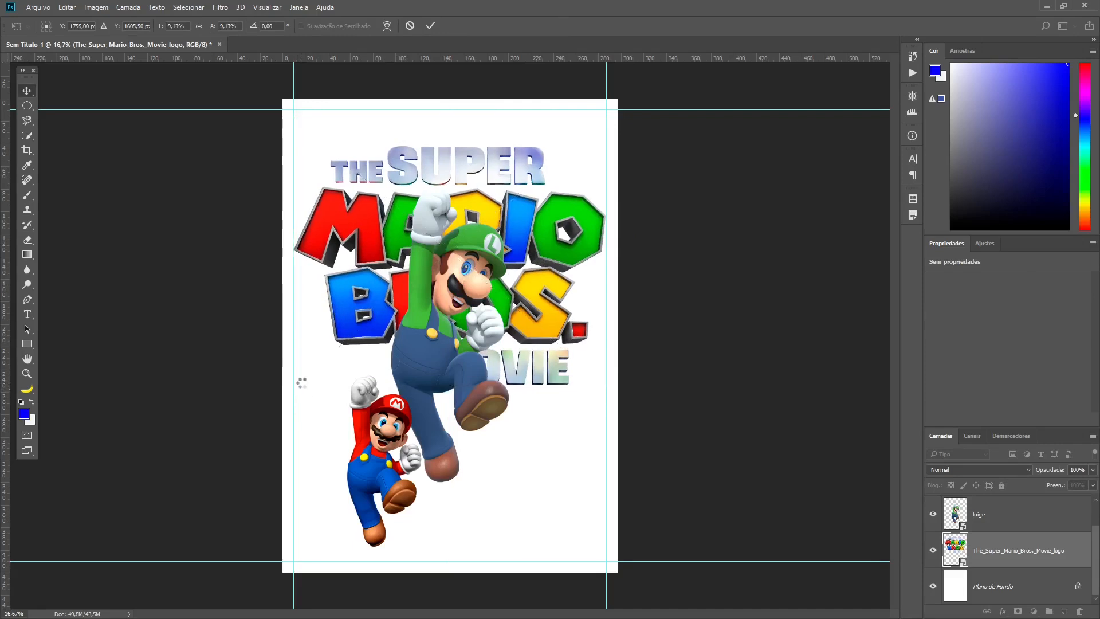
left_click_drag(366, 313, 367, 304)
Scale Luigi down to about 75 × 187 mm and move him below the logo, beside Mario
right_click(427, 321)
left_click(453, 328)
key("ctrl+t")
left_click_drag(396, 192, 429, 274)
key("Return")
left_click_drag(466, 382, 475, 461)
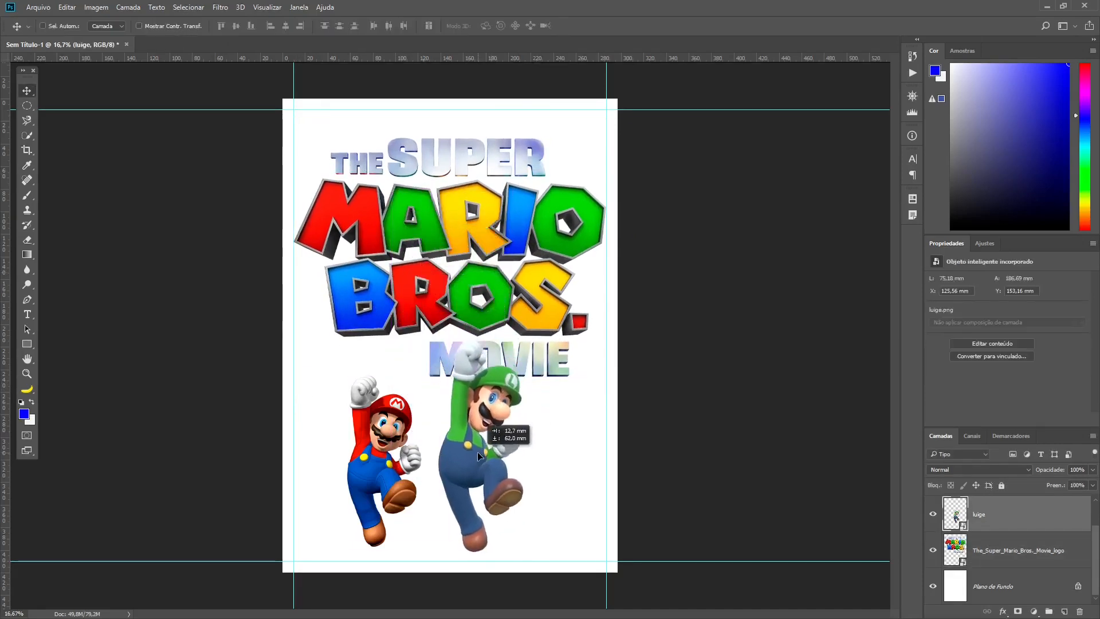
Flip Mario horizontally and enlarge him to match Luigi's size
right_click(402, 437)
left_click(424, 443)
key("ctrl+t")
right_click(402, 442)
left_click(444, 418)
left_click_drag(424, 375, 441, 339)
key("Return")
Arrange Mario and Luigi close together at the lower left of the page, below the logo
key("ctrl+plus")
key("ctrl+plus")
right_click(487, 452)
left_click(510, 459)
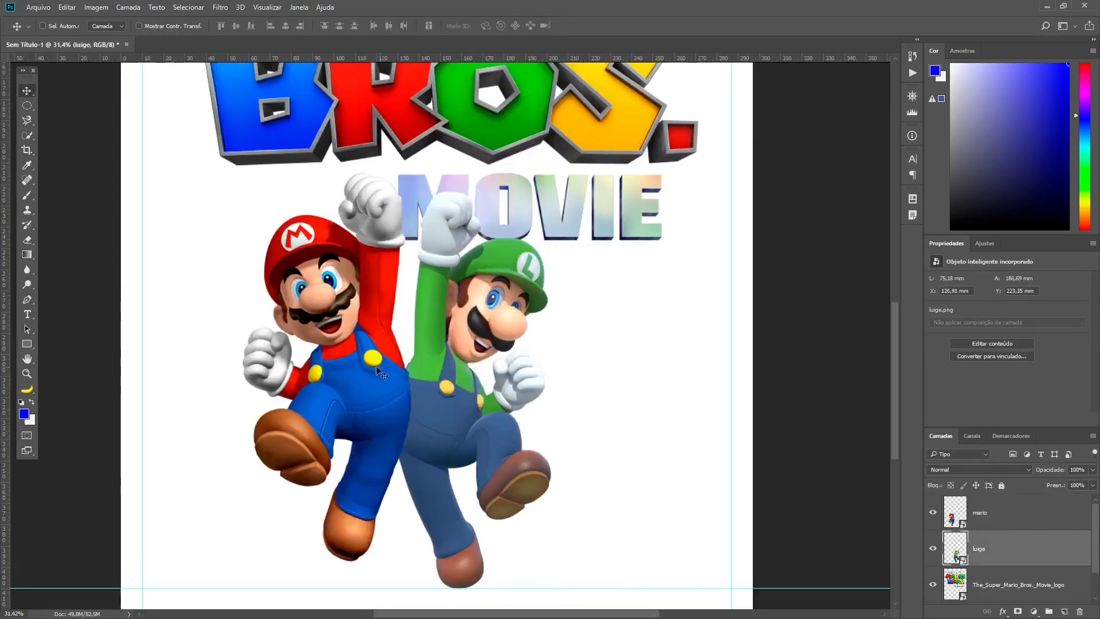
left_click_drag(349, 401, 257, 406)
left_click_drag(441, 396, 363, 393)
key("ctrl+0")
Add a Hue/Saturation adjustment layer clipped to the Luigi layer
left_click(985, 244)
left_click(936, 287)
right_click(1029, 549)
left_click(974, 333)
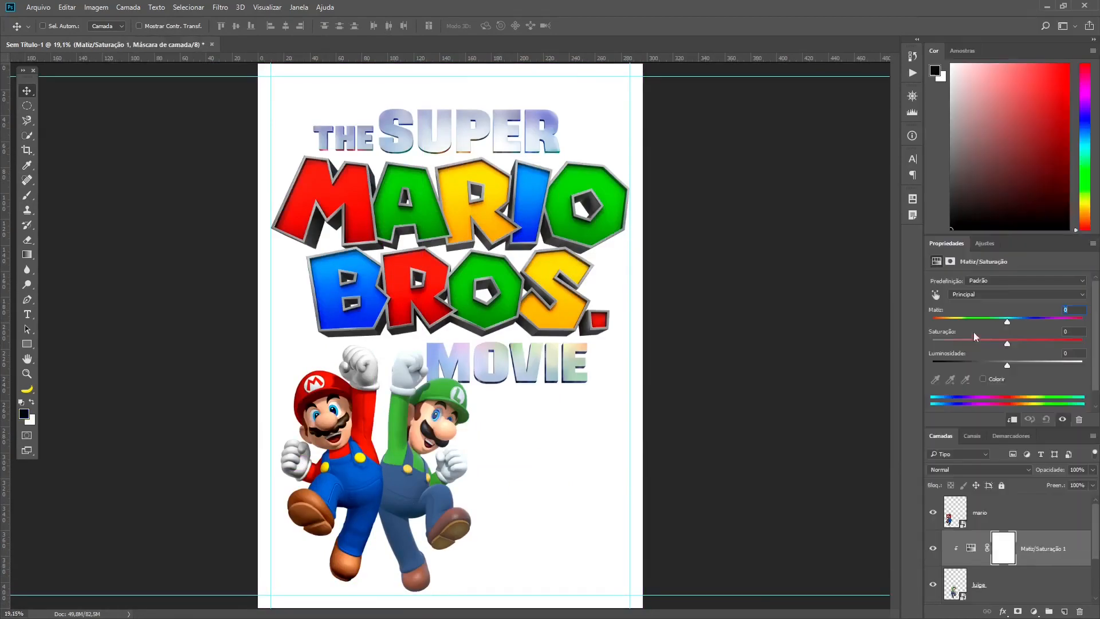
Convert the locked background into a regular layer named Camada 0
scroll(1009, 550, "down", 2)
left_click(1038, 590)
double_click(1008, 586)
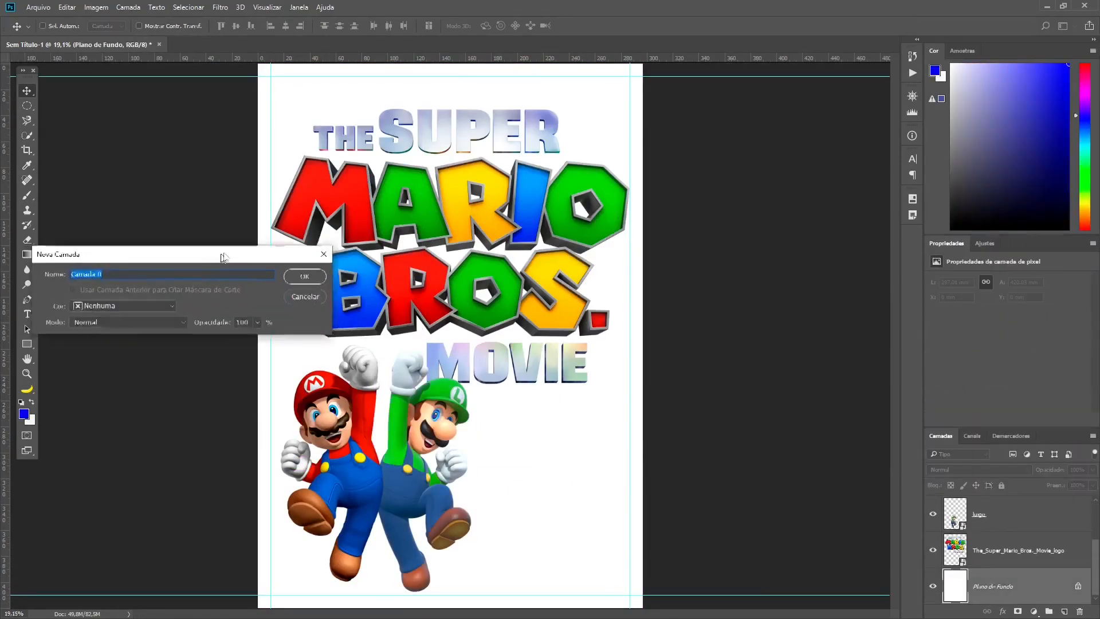
left_click(842, 235)
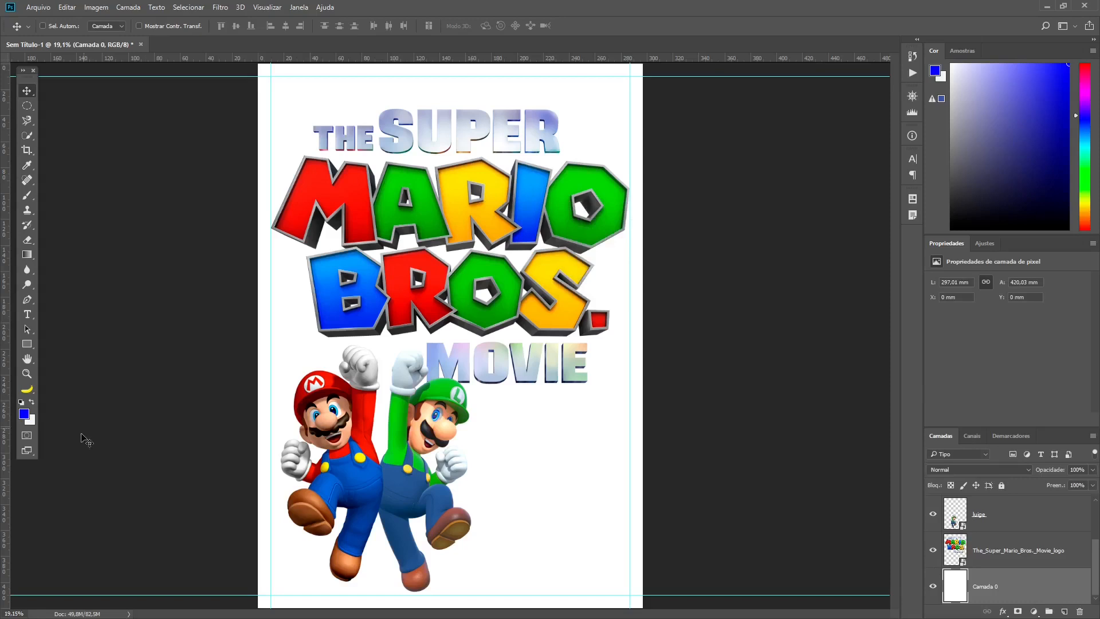
Apply a black Color Overlay in Normal mode at 100% opacity to the Camada 0 background layer
double_click(1023, 586)
left_click(750, 155)
right_click(1006, 585)
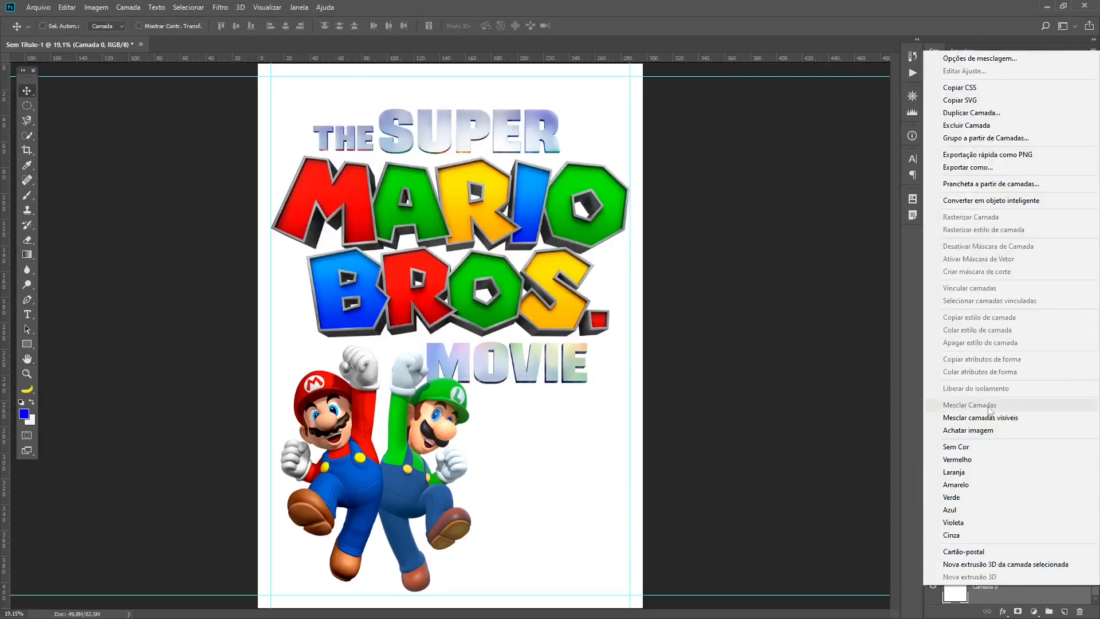
left_click(986, 58)
left_click(346, 269)
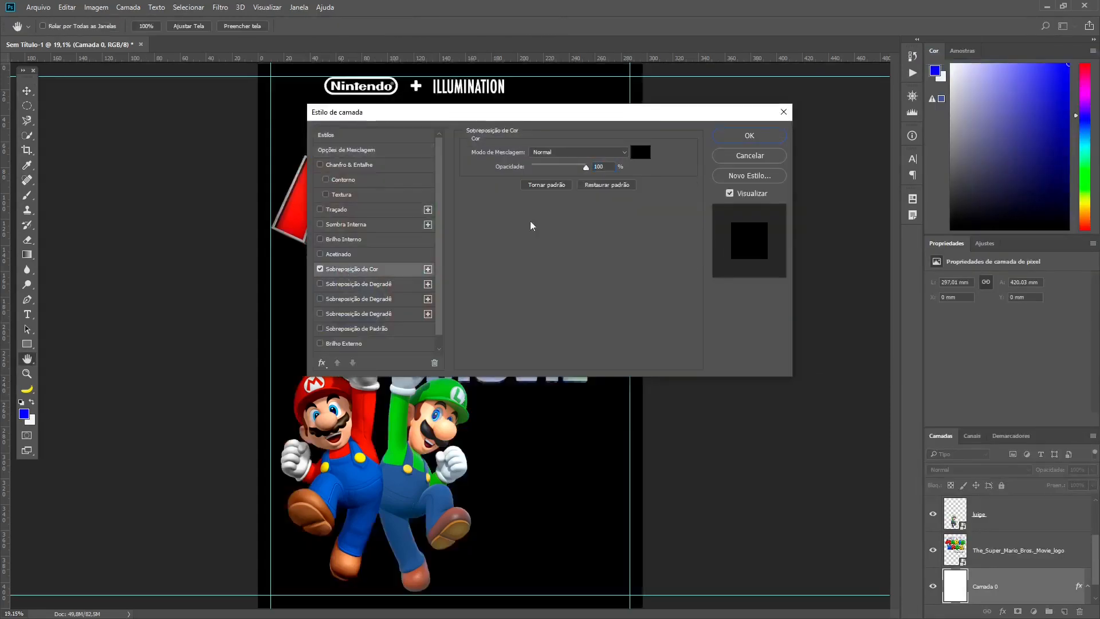
left_click(636, 154)
left_click(392, 256)
left_click(749, 136)
Set the saturation of Luigi's Hue/Saturation adjustment to +39
left_click(976, 519)
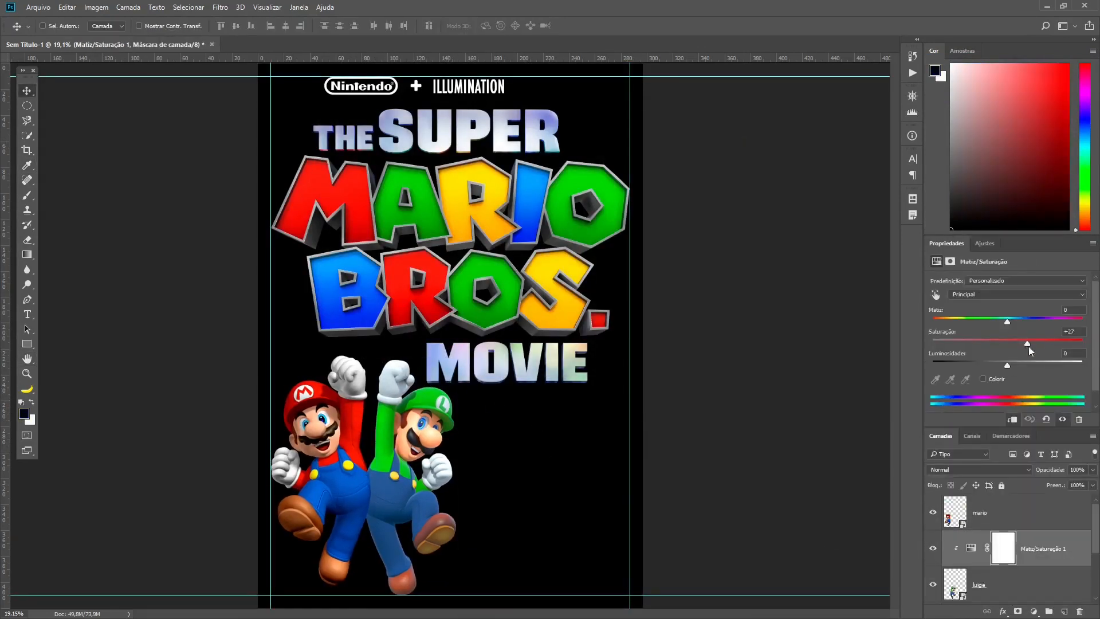
left_click_drag(1029, 346, 1037, 344)
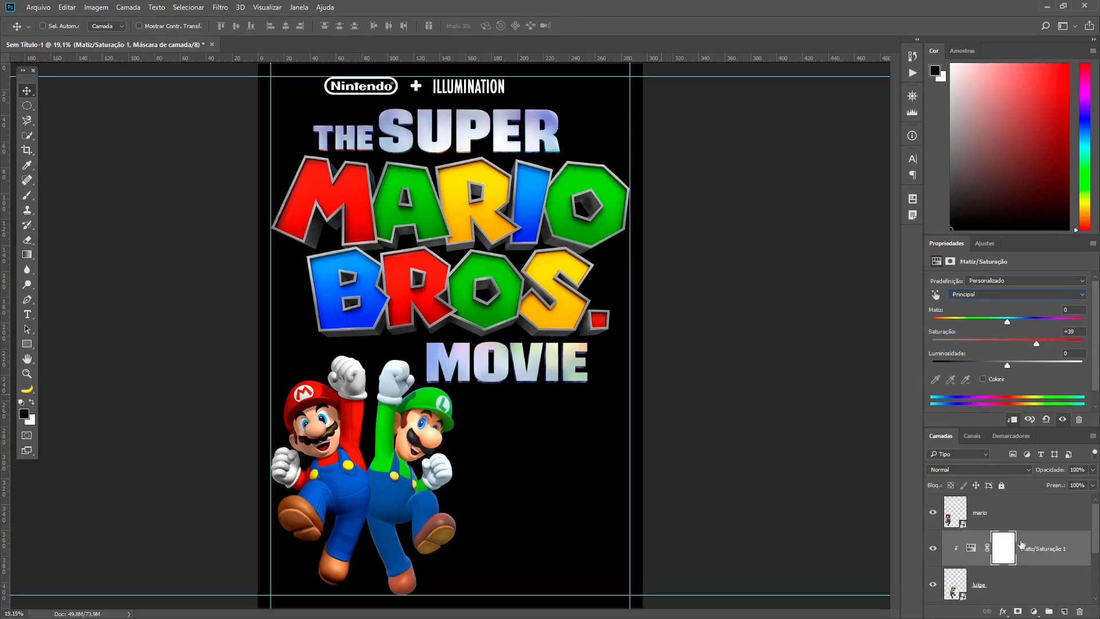
Save the artwork as MARIO E LUIGE MOVIE.psd with maximum compatibility enabled
left_click(38, 7)
left_click(64, 123)
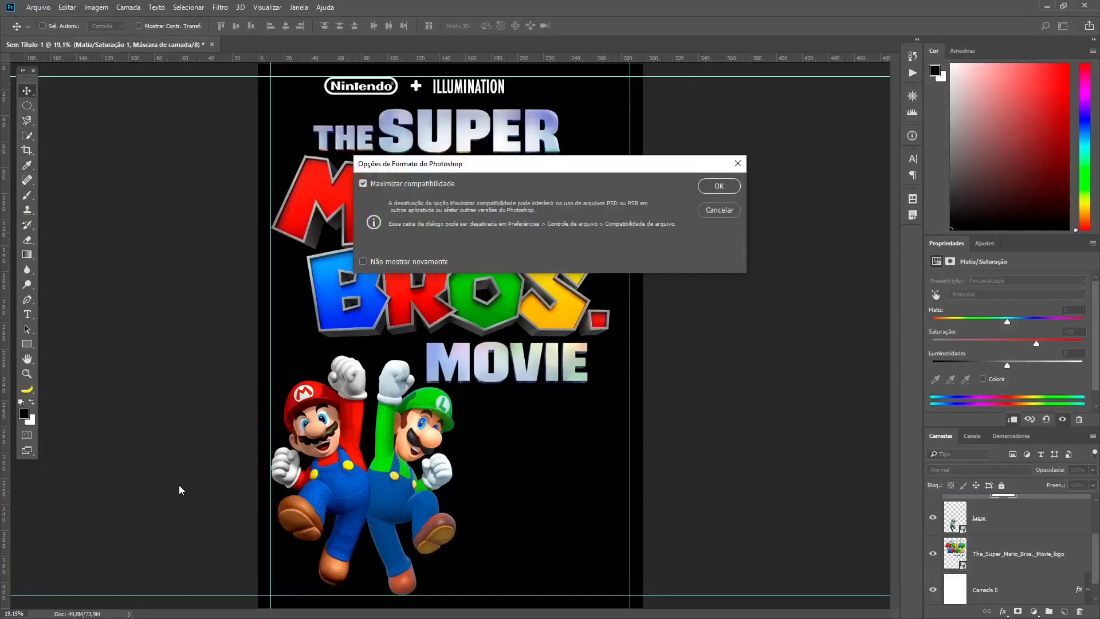
key("Return")
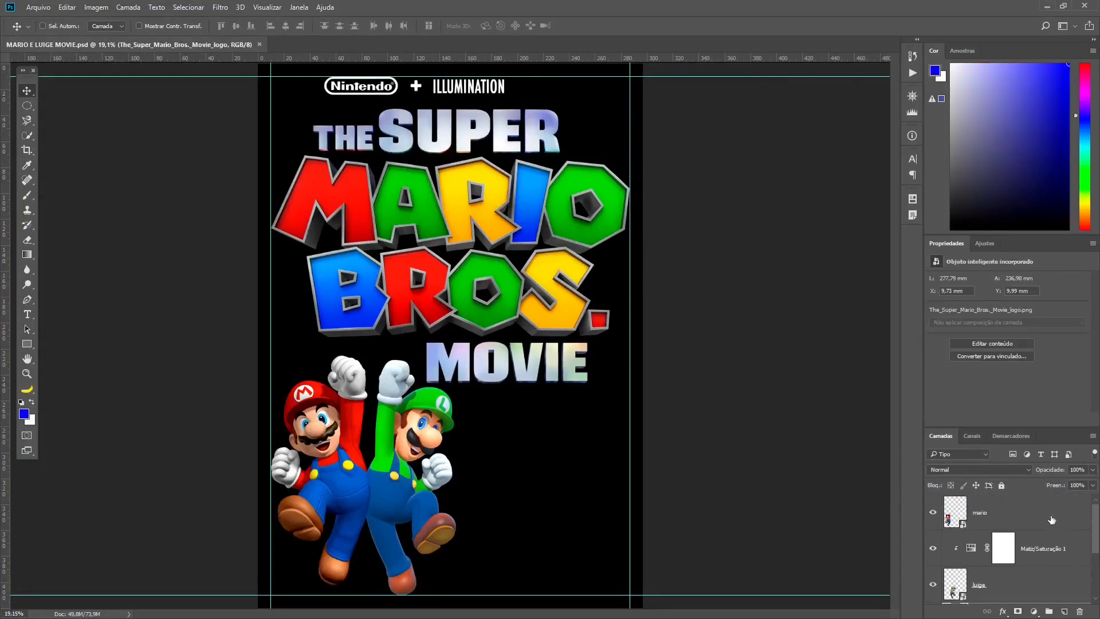
Group the artwork layers above the background as ESTAMPA and duplicate the group
left_click(979, 502)
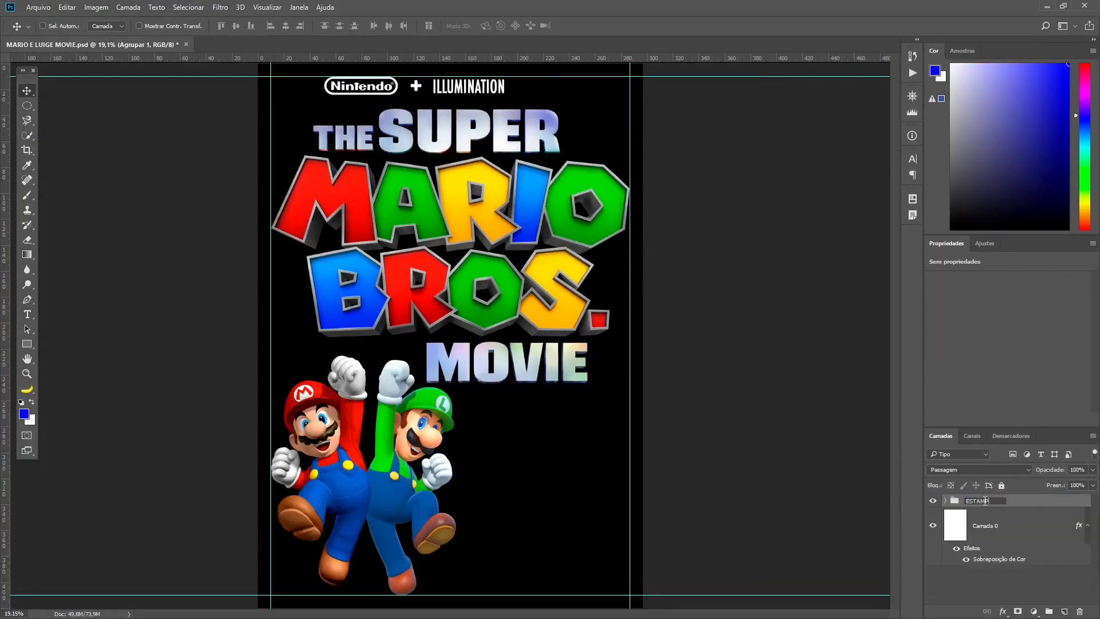
right_click(962, 505)
left_click(969, 121)
key("Return")
Merge the duplicated ESTAMPA group into one layer and turn it solid black with Curves
right_click(1018, 503)
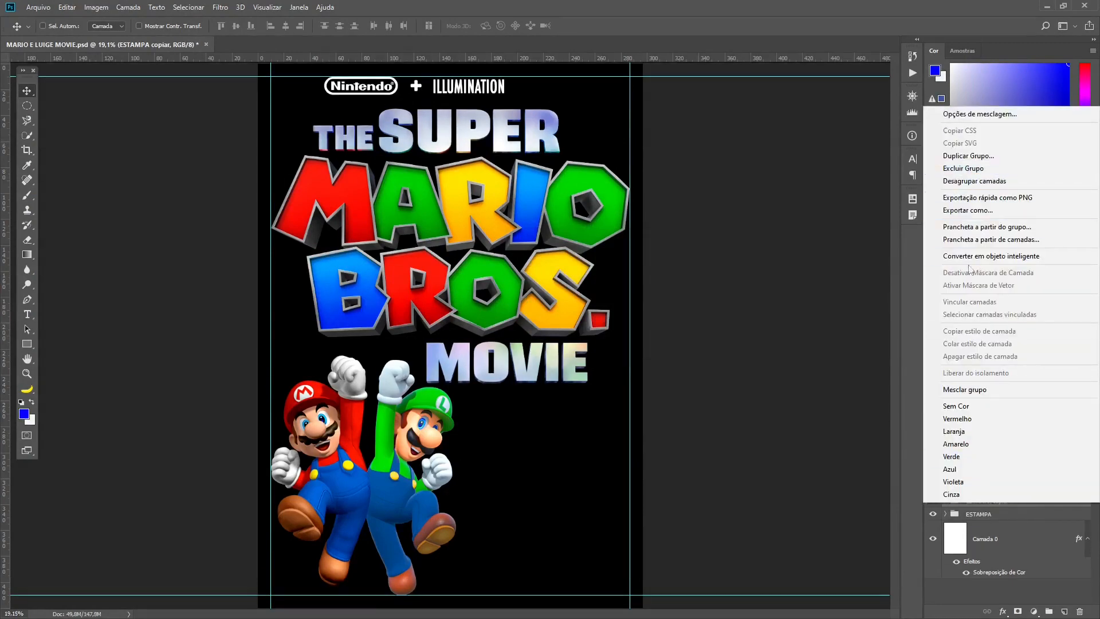
left_click(973, 390)
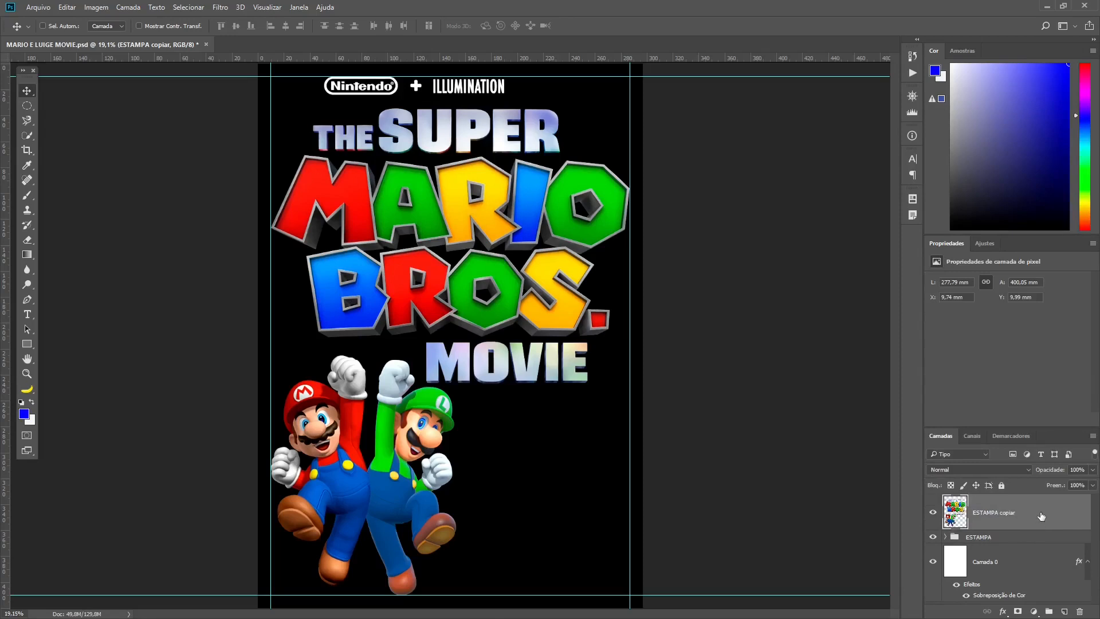
left_click(96, 7)
mouse_move(131, 36)
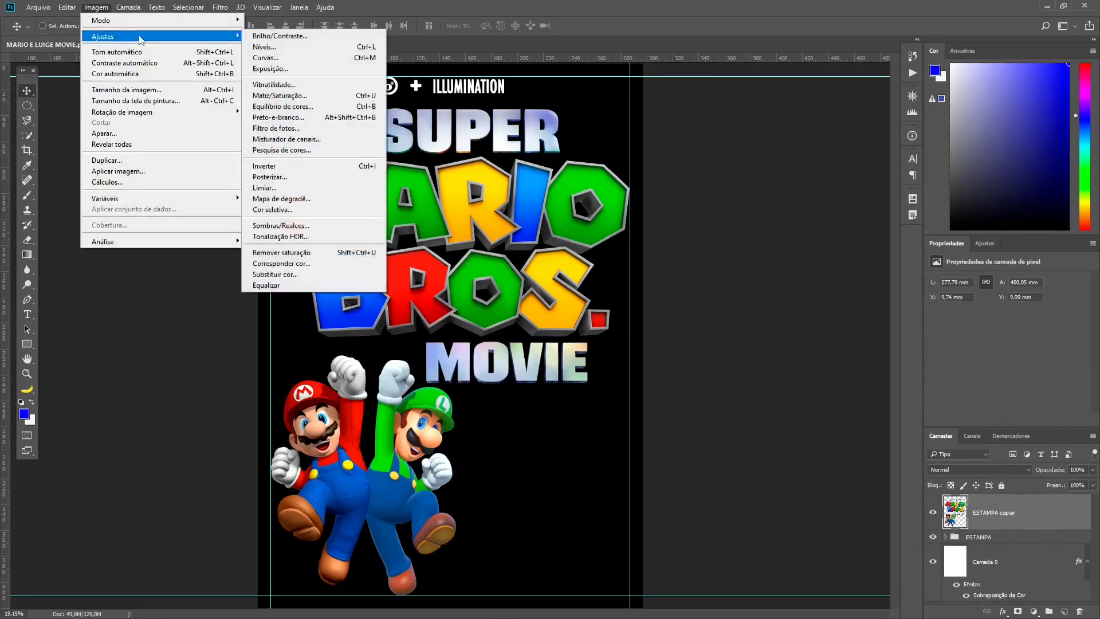
left_click(304, 57)
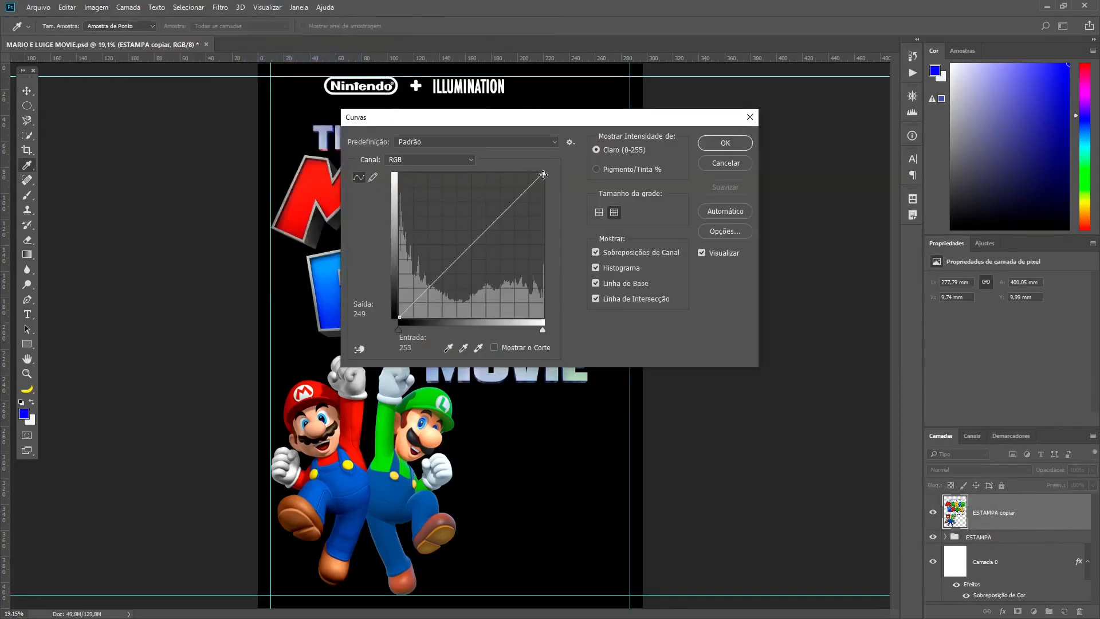
left_click(717, 146)
Move the black copy below the ESTAMPA group and rename it FUNDO BRANCO PARA GERAR IMAGEM
left_click(932, 512)
left_click(932, 513)
left_click_drag(997, 512, 994, 566)
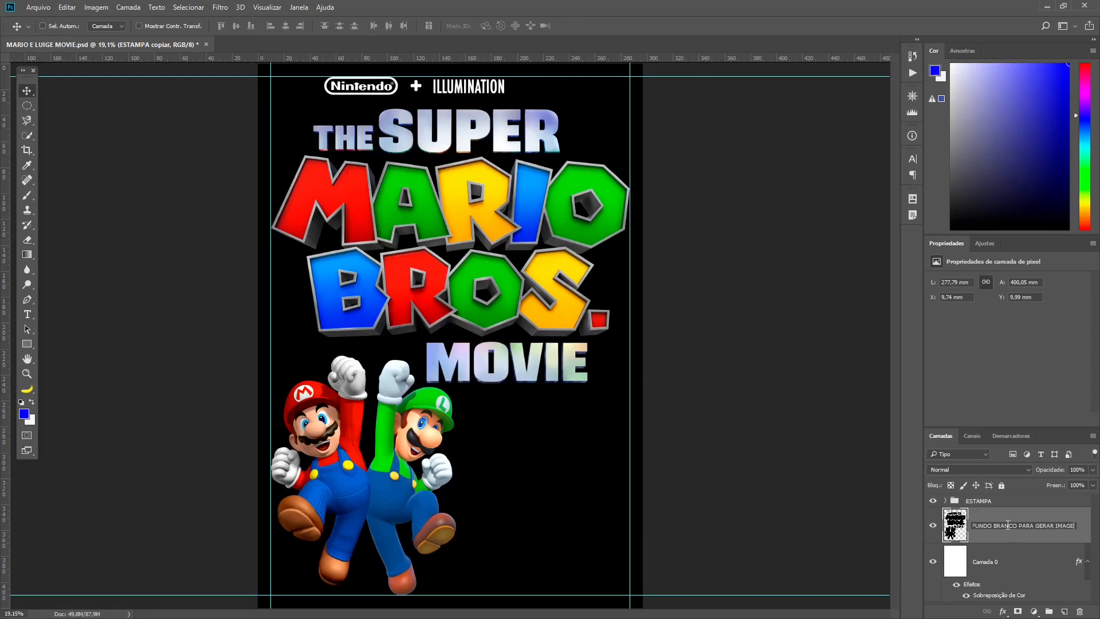
key("Return")
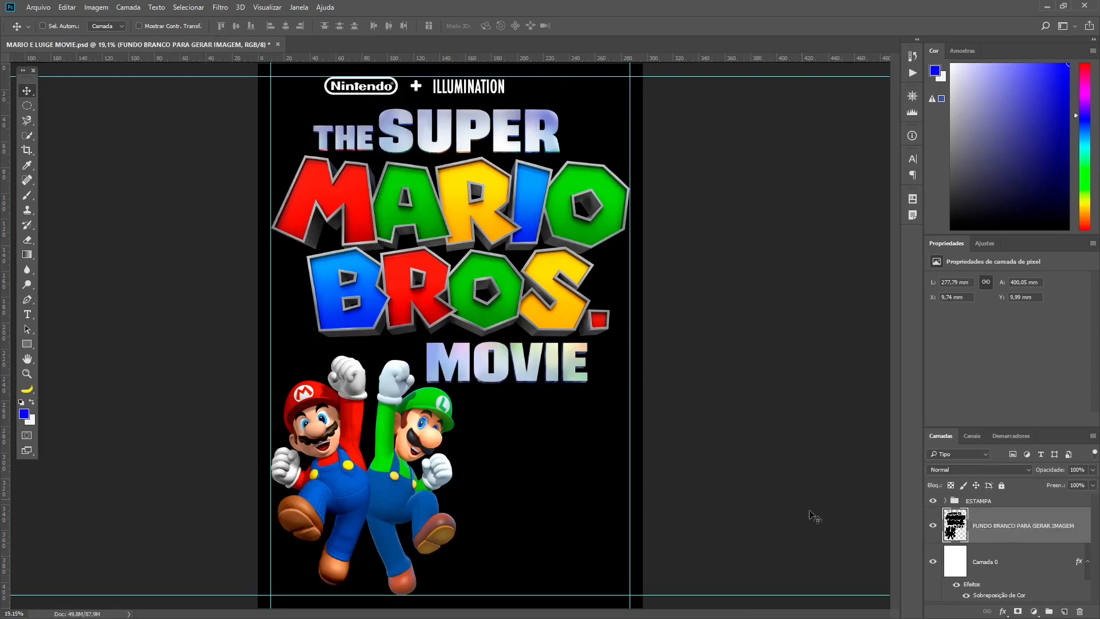
Select the ESTAMPA group together with the FUNDO BRANCO PARA GERAR IMAGEM layer and save the document
left_click(1002, 566)
left_click(987, 513)
left_click(987, 505)
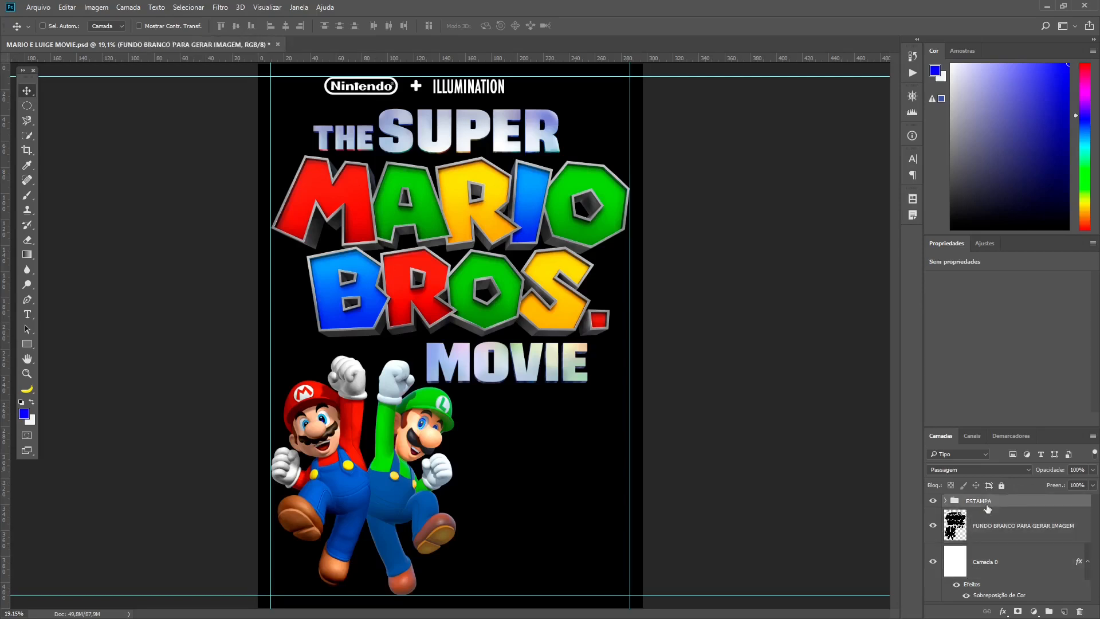
left_click(1034, 572)
key("ctrl+s")
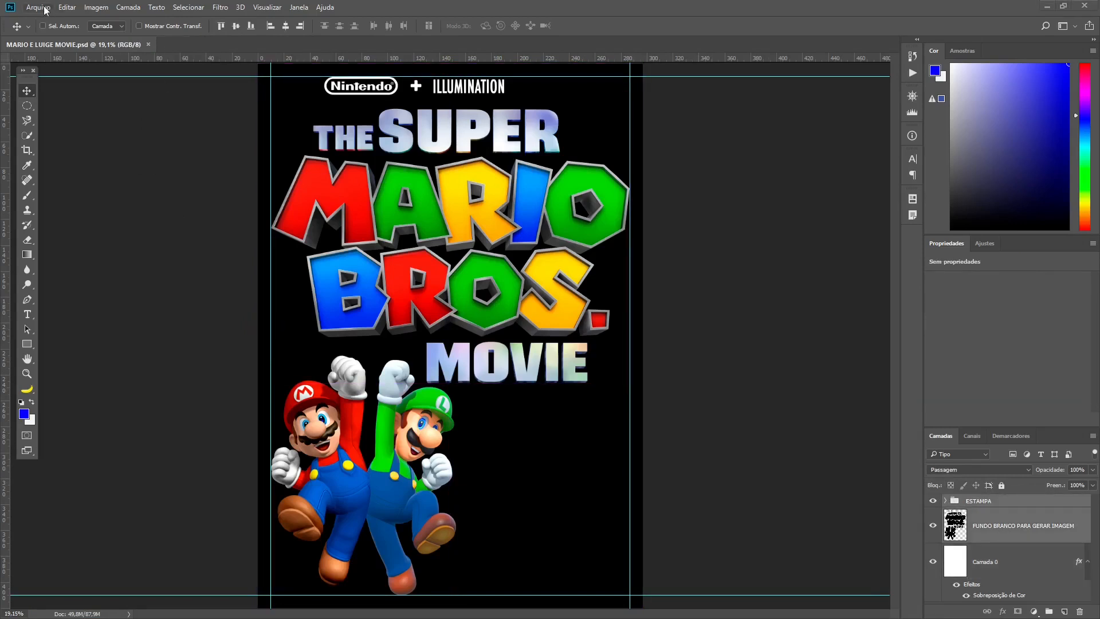
Create a new A3 print document in landscape orientation, 420 × 297 mm at 300 pixels per inch in RGB
left_click(39, 7)
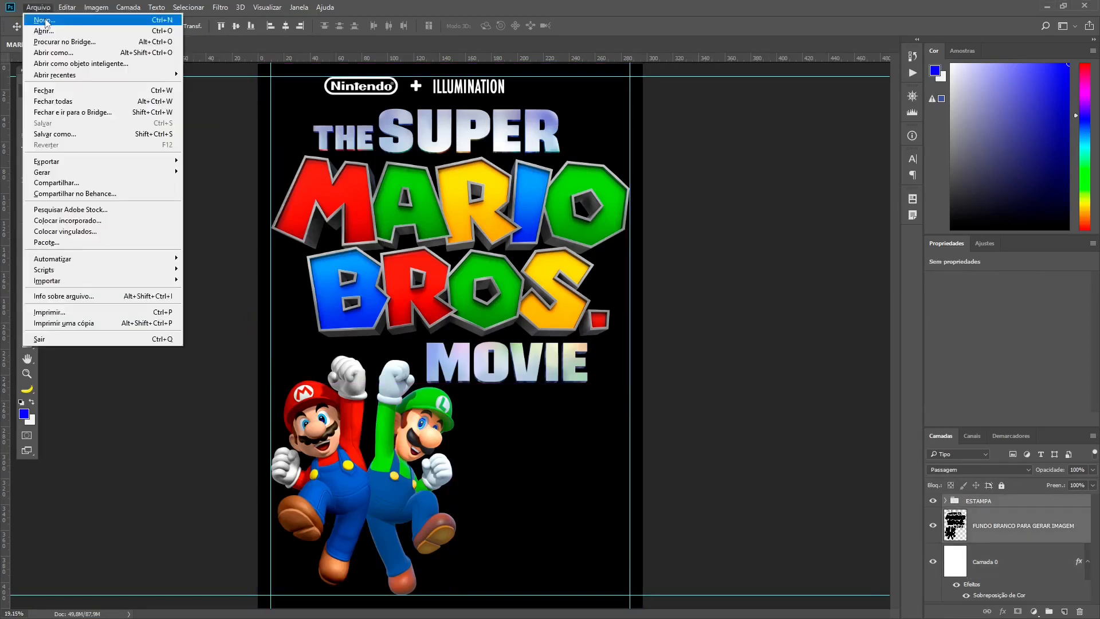
left_click(34, 18)
left_click(459, 209)
left_click(497, 406)
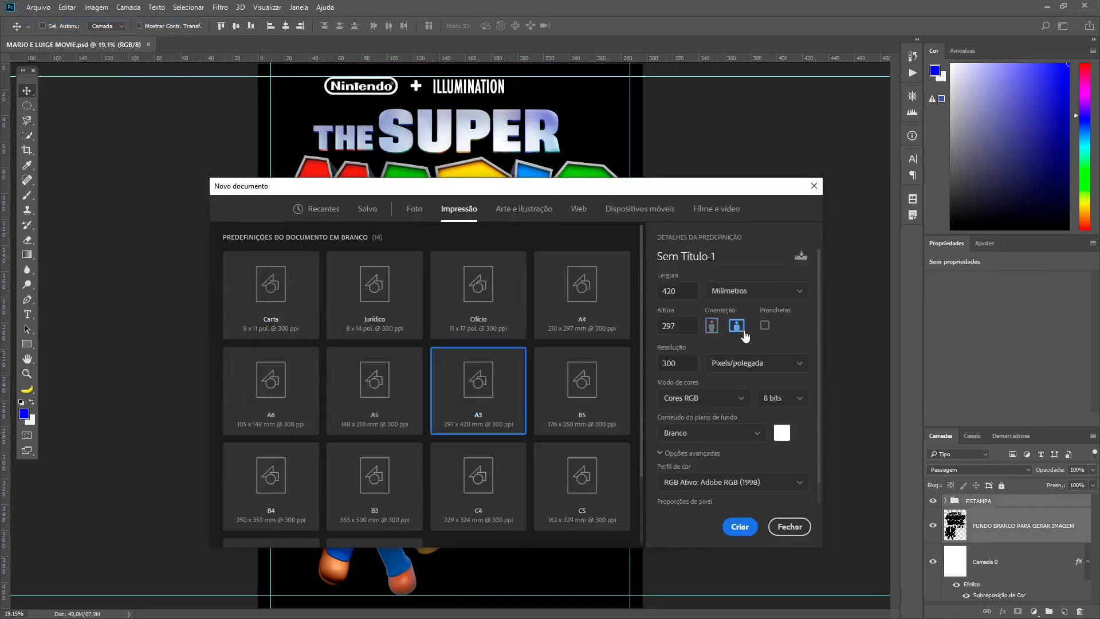
left_click(740, 526)
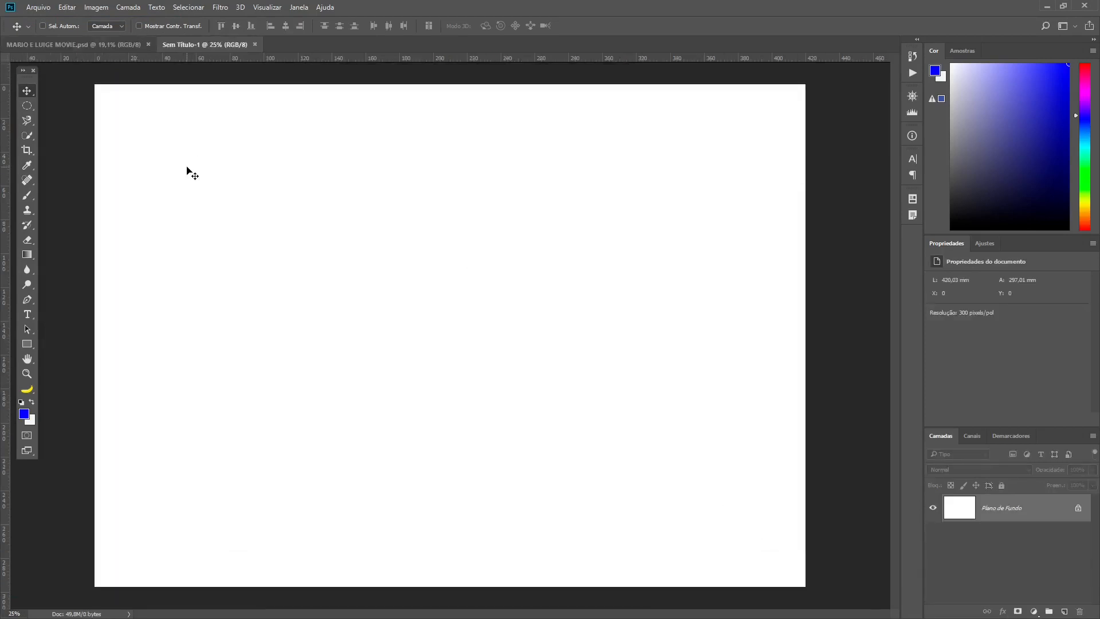
Embed the CAMISETAS-FRENTE-E-VERSO-BLACK T-shirt mockup image across the page
left_click(38, 7)
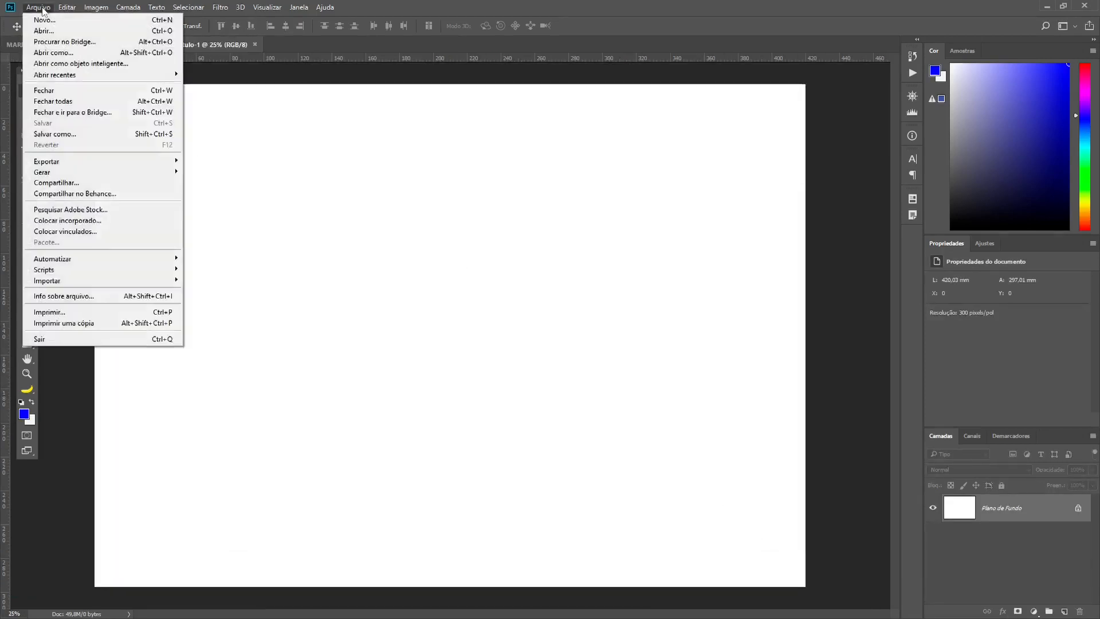
left_click(100, 219)
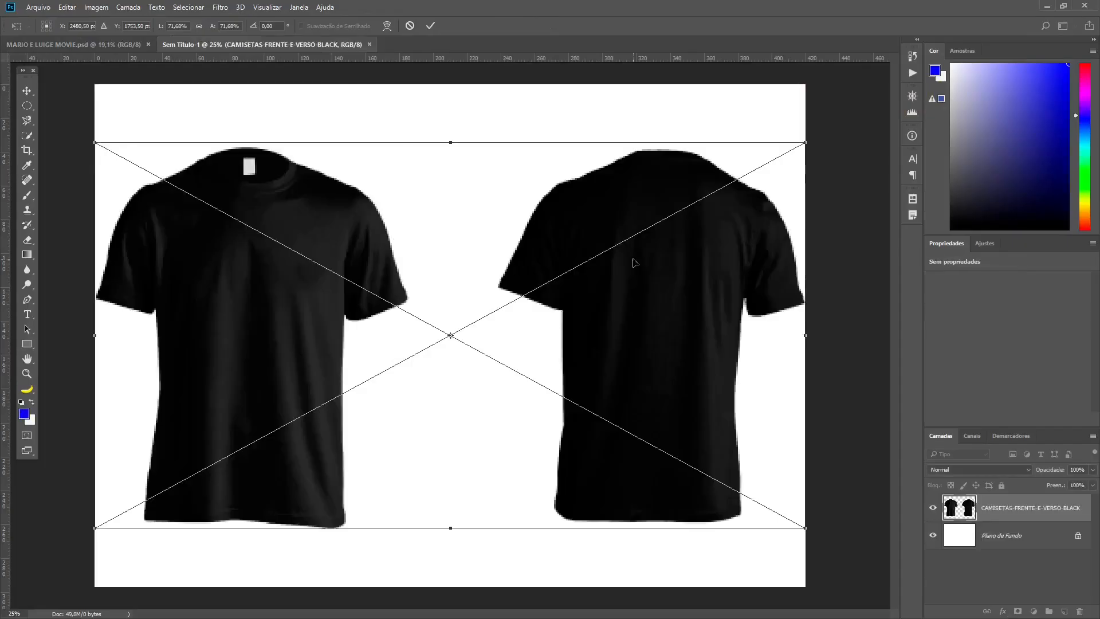
key("Return")
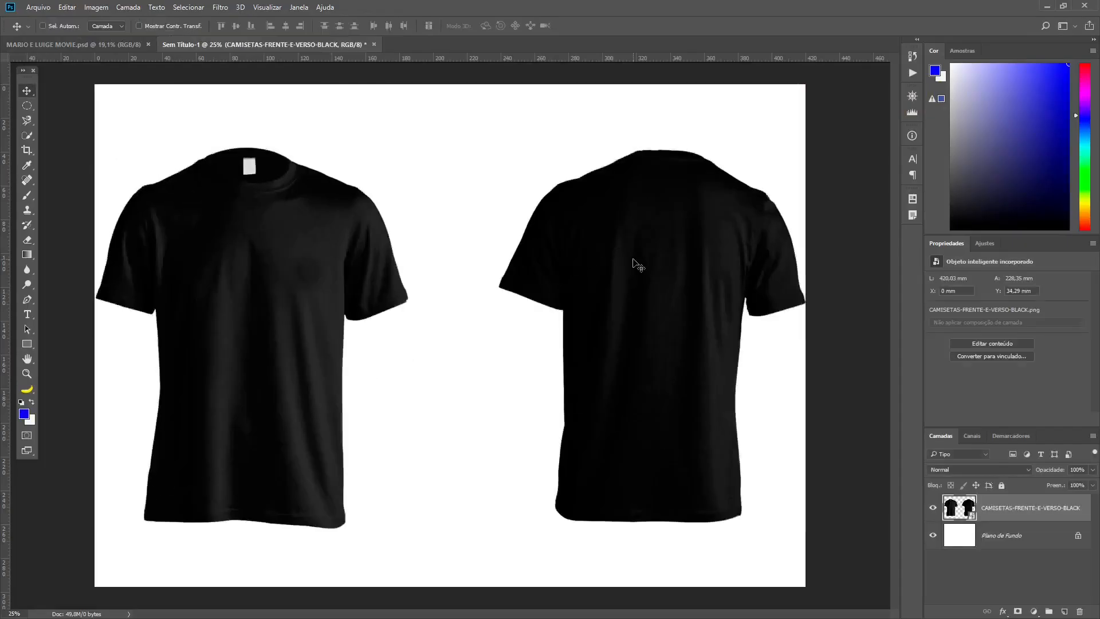
Embed the saved MARIO E LUIGE MOVIE artwork in the mockup document
left_click(38, 7)
left_click(100, 219)
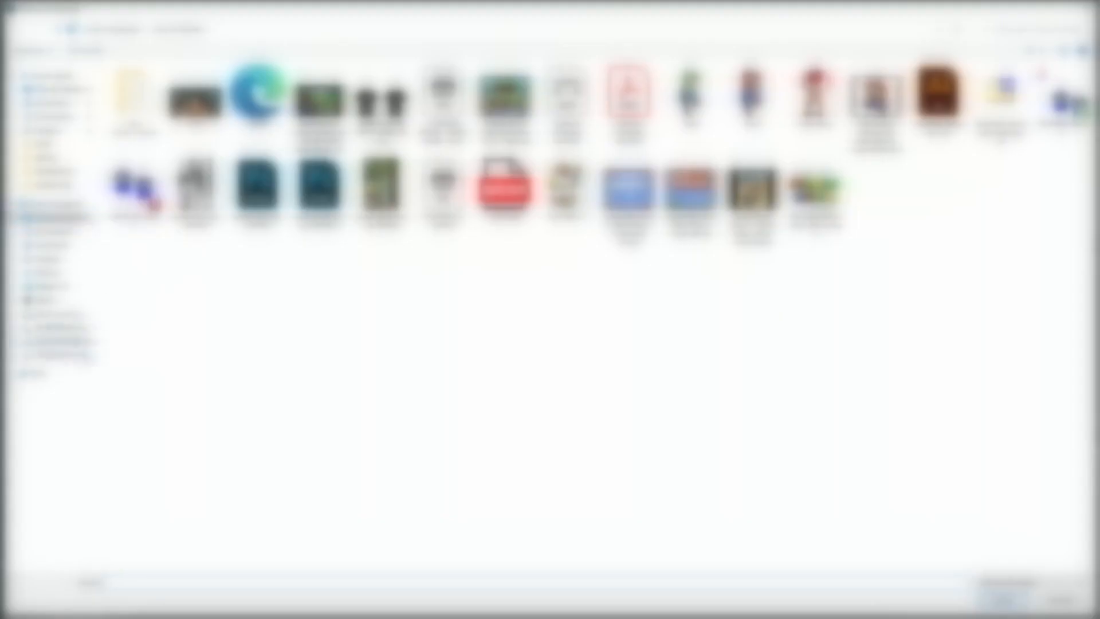
left_click(77, 356)
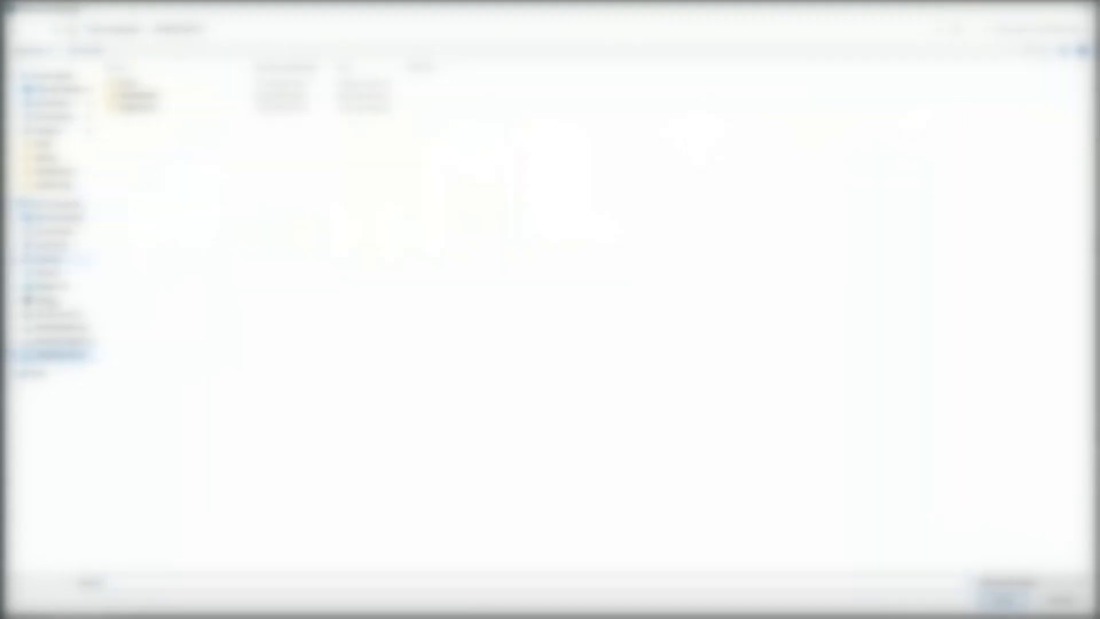
left_click(56, 342)
double_click(139, 265)
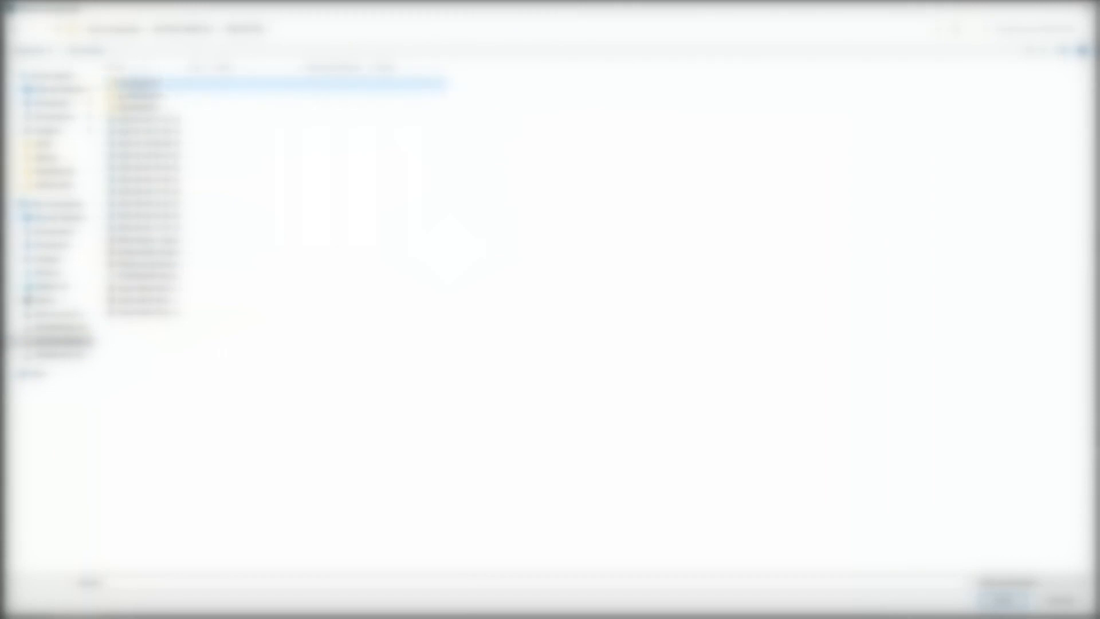
key("Return")
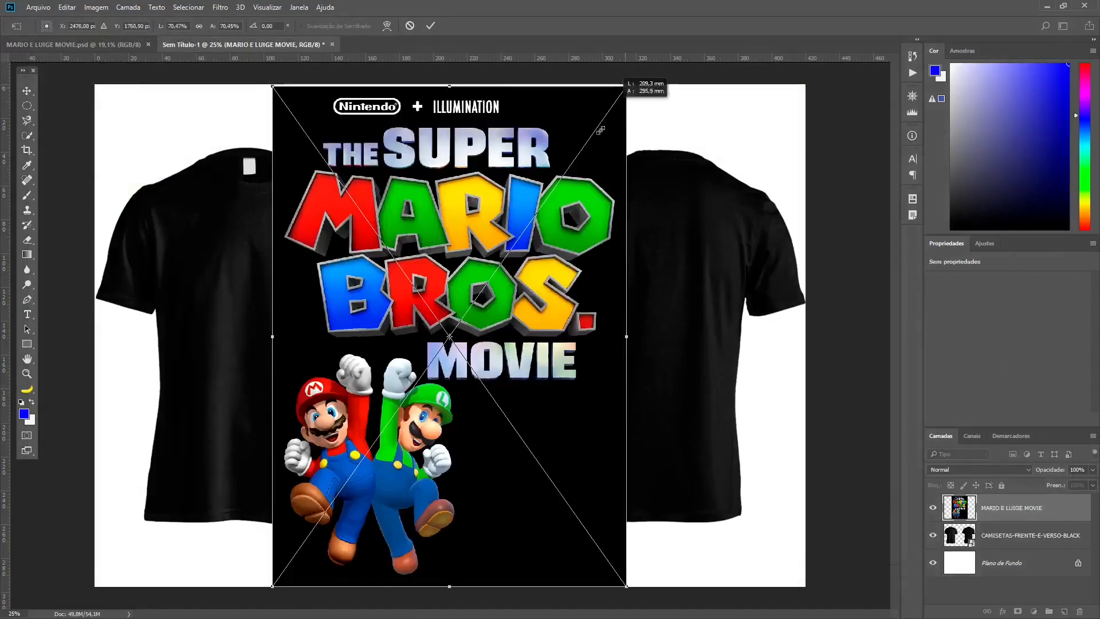
Scale the artwork to about 22.9% and position it on the chest of the front T-shirt
left_click_drag(600, 130, 541, 284)
left_click_drag(494, 325, 296, 289)
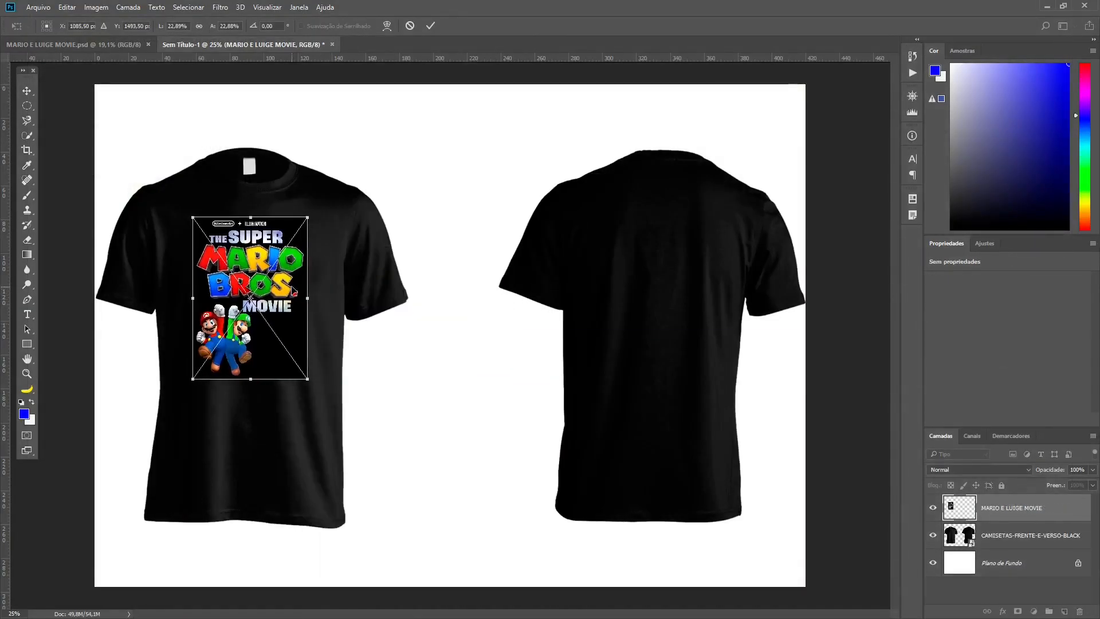
key("Return")
Embed the Nintendo logo, scale it down and position it on the upper back of the rear-view T-shirt
left_click(37, 7)
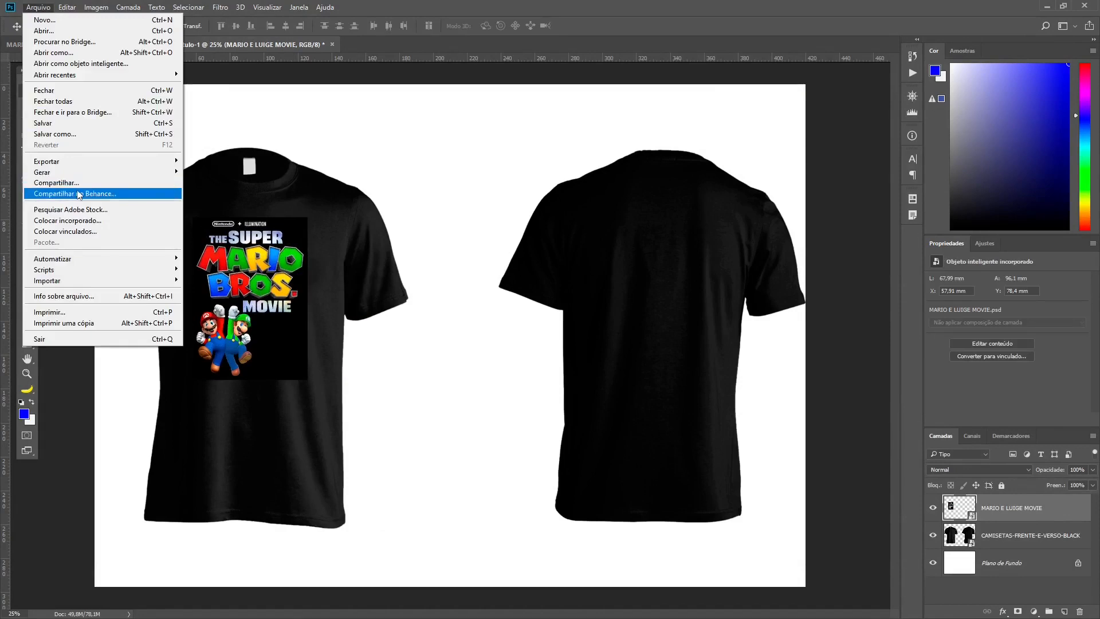
left_click(79, 222)
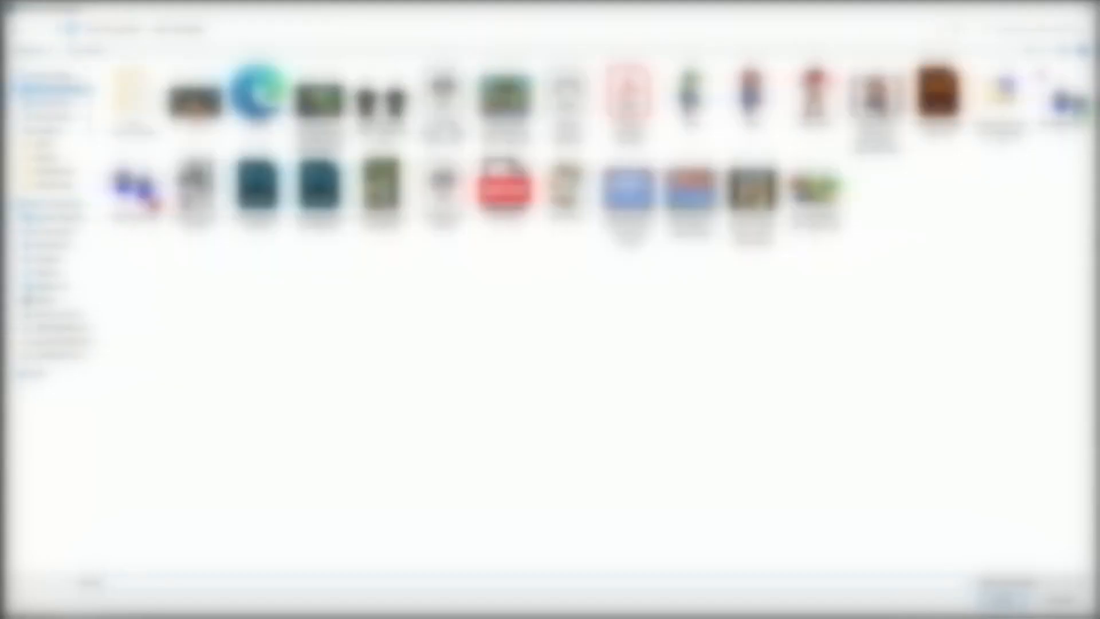
double_click(582, 164)
left_click(658, 349)
left_click_drag(485, 333, 539, 268)
key("Return")
Scale and rotate a copy of the Nintendo logo on the rear T-shirt's outer sleeve and clip it to the shirt layer
key("ctrl+t")
key("Return")
left_click_drag(1069, 509, 1071, 574)
right_click(1071, 568)
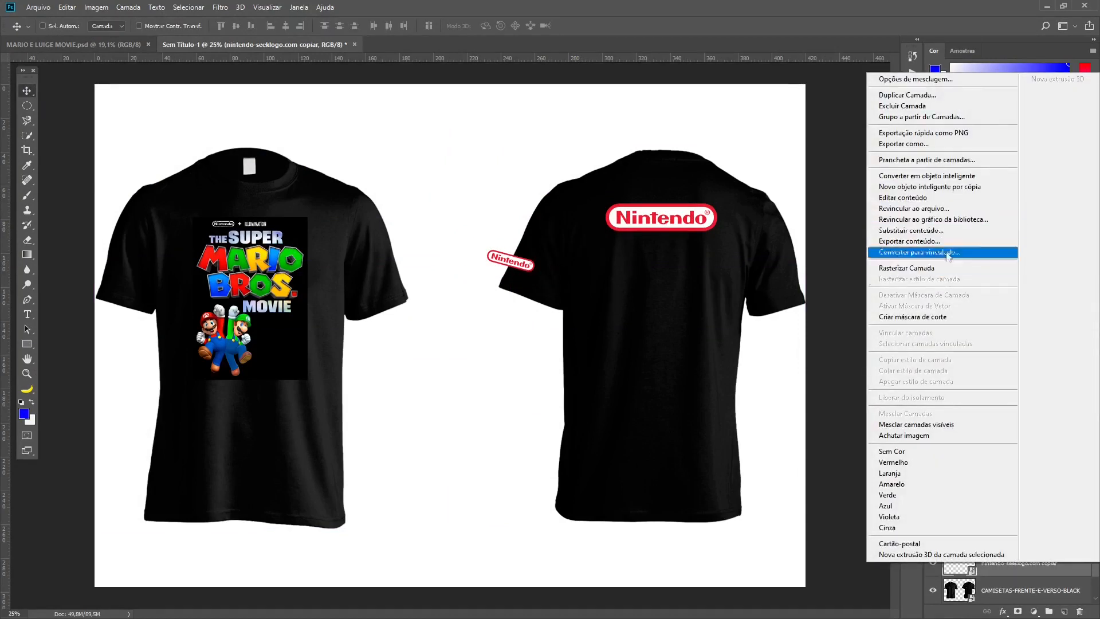
left_click(916, 317)
Duplicate the clipped sleeve logo onto the front T-shirt's sleeve and rotate it to follow the sleeve
left_click_drag(523, 270, 431, 214, "alt")
key("ctrl+t")
key("Return")
Hide the Camada 0 background layer in the MARIO E LUIGE MOVIE document, save it and return to the mockup document
left_click(1032, 538)
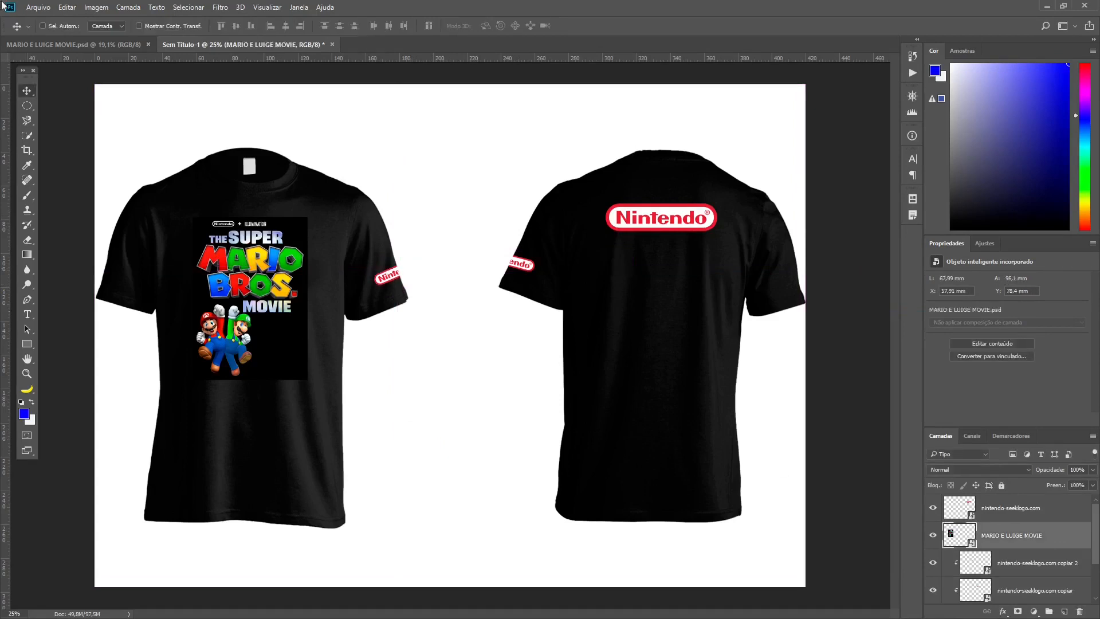
left_click(97, 43)
left_click(933, 561)
left_click(38, 6)
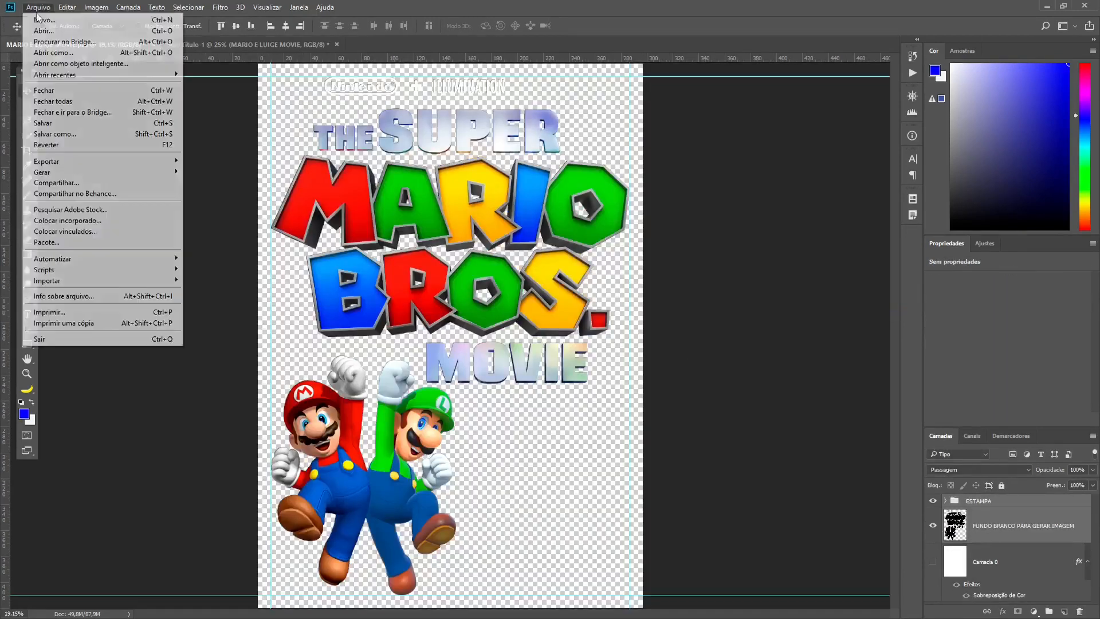
left_click(45, 123)
left_click(242, 45)
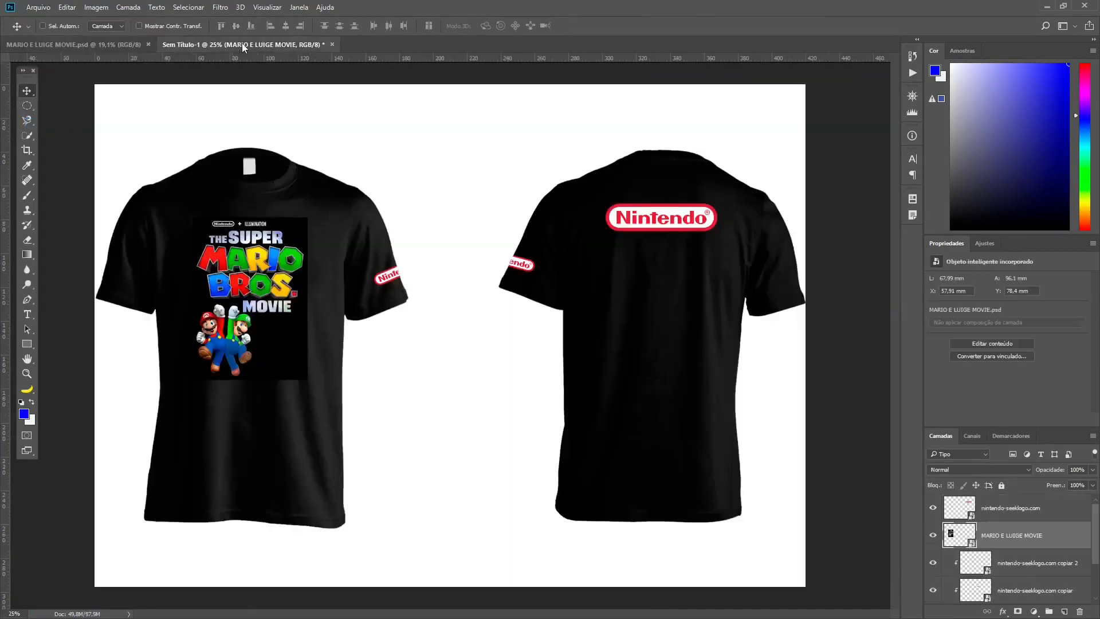
Relink the MARIO E LUIGE MOVIE smart object to the saved MARIO E LUIGE MOVIE.psd file in the PHOTOSHOP folder
right_click(1055, 536)
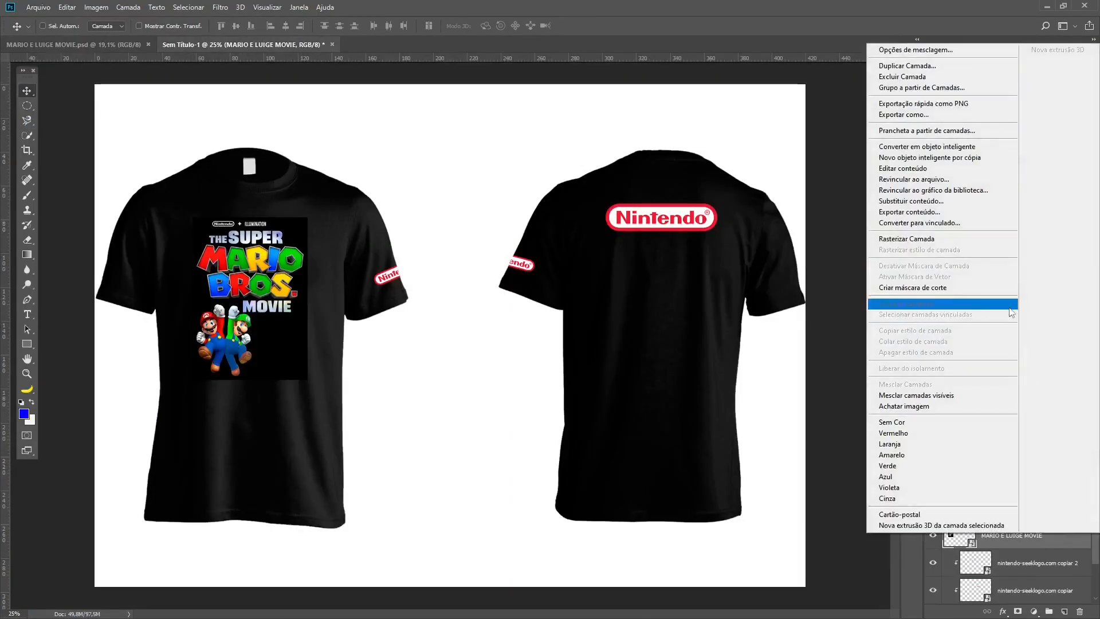
left_click(971, 180)
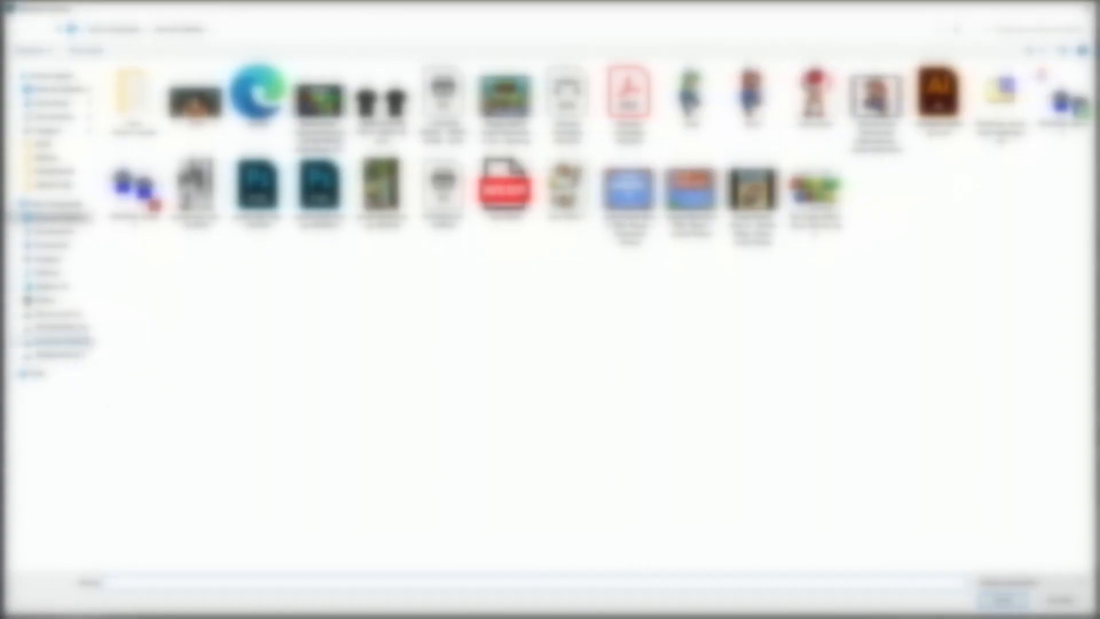
left_click(61, 356)
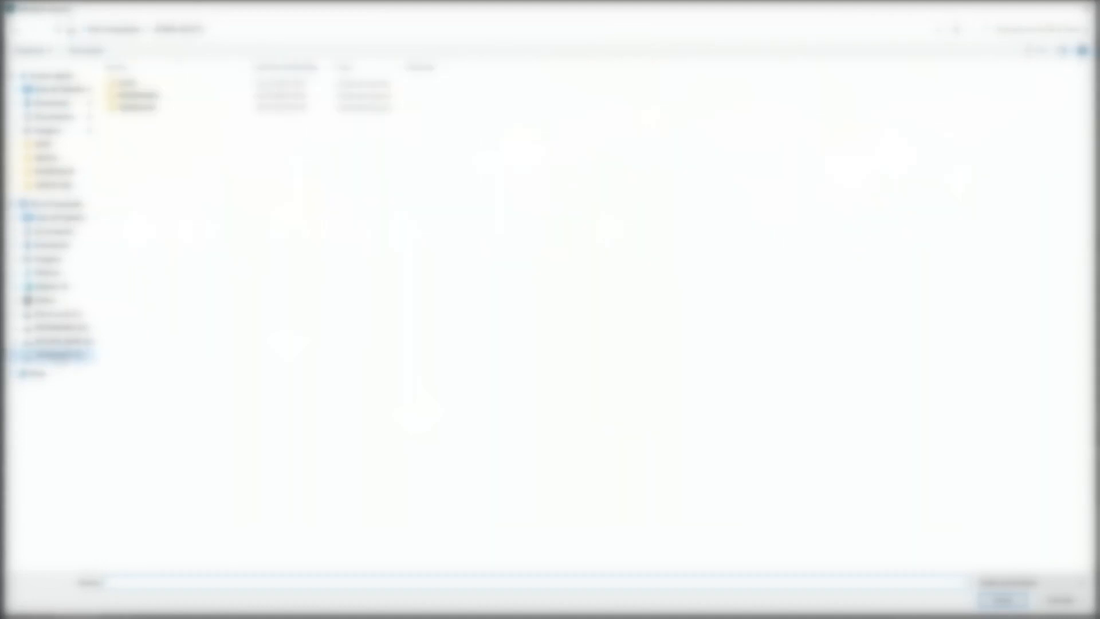
left_click(79, 342)
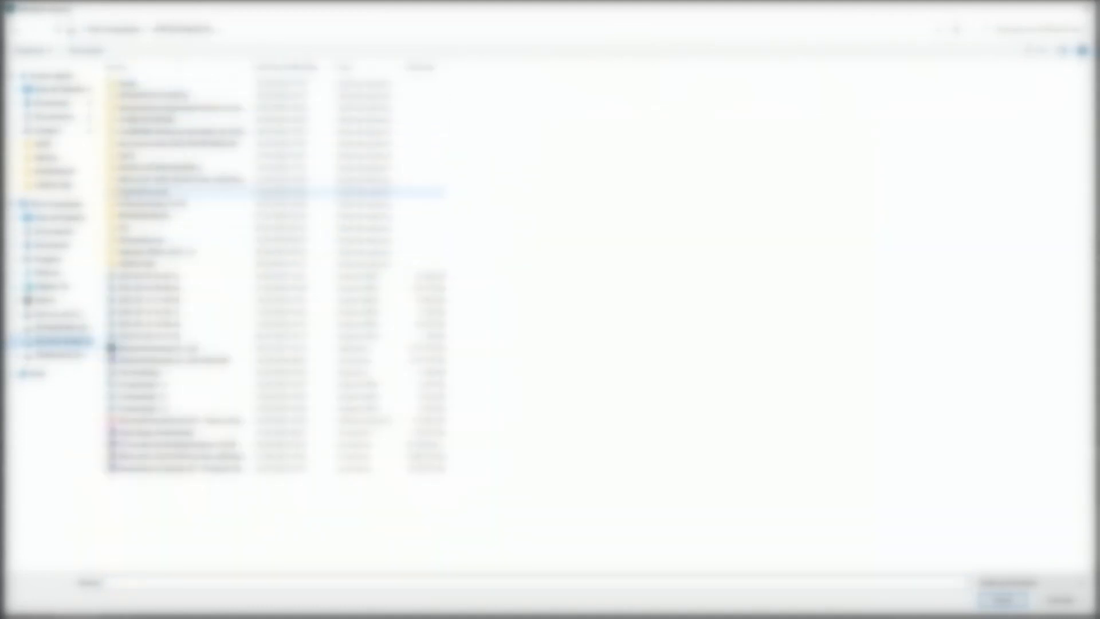
double_click(134, 264)
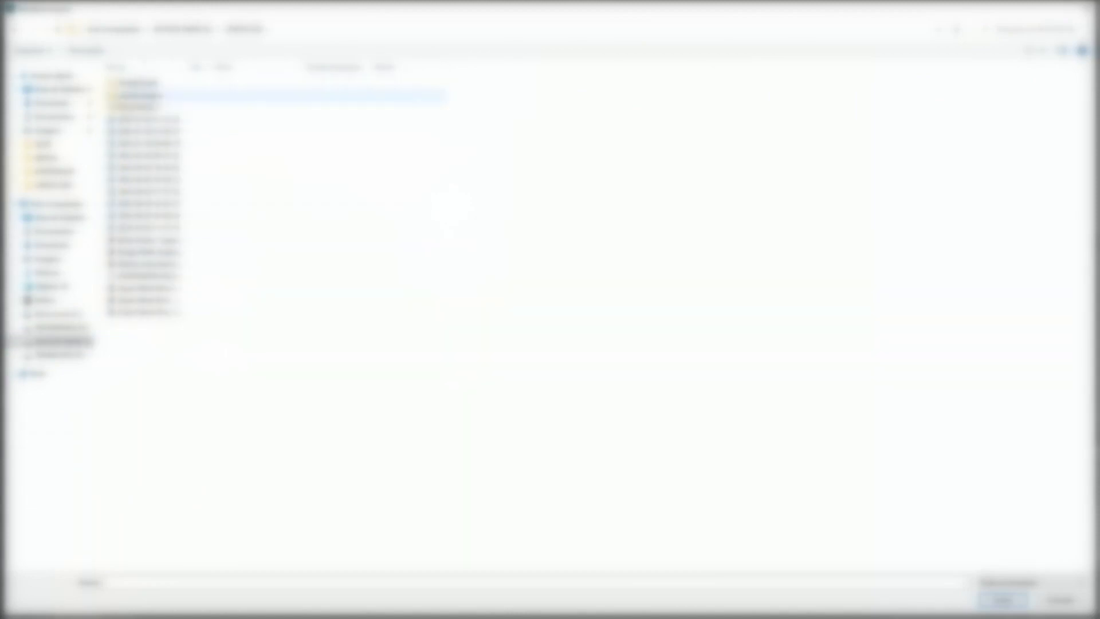
double_click(138, 83)
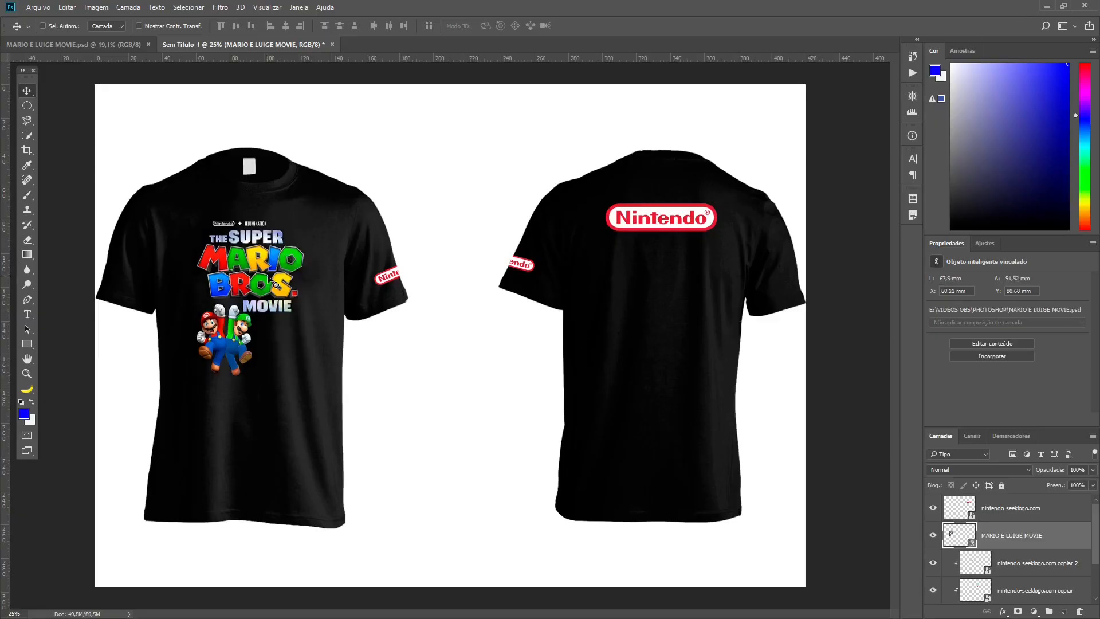
Enlarge the artwork to about 68.9 × 99.6 mm and centre it on the front T-shirt's chest
left_click_drag(268, 276, 268, 295)
key("ctrl+t")
left_click_drag(307, 236, 275, 234)
key("Return")
left_click_drag(120, 115, 489, 469)
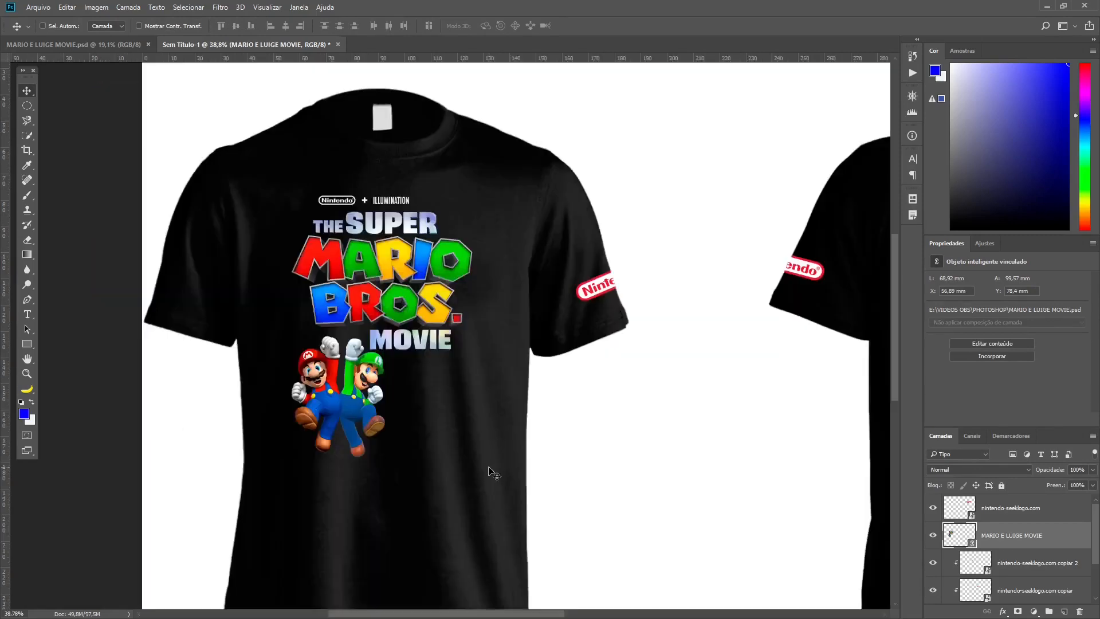
left_click_drag(442, 312, 448, 312)
left_click_drag(563, 403, 77, 415)
left_click_drag(423, 412, 706, 387)
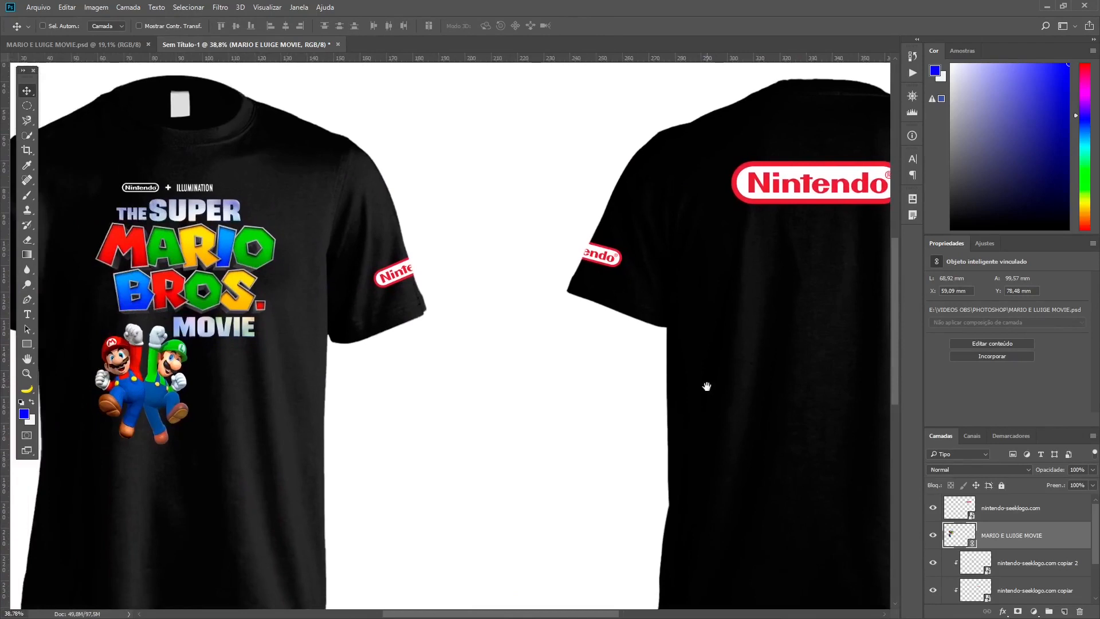
Export the mockup for web as a high-quality JPEG named mario
key("ctrl+0")
key("ctrl+alt+shift+s")
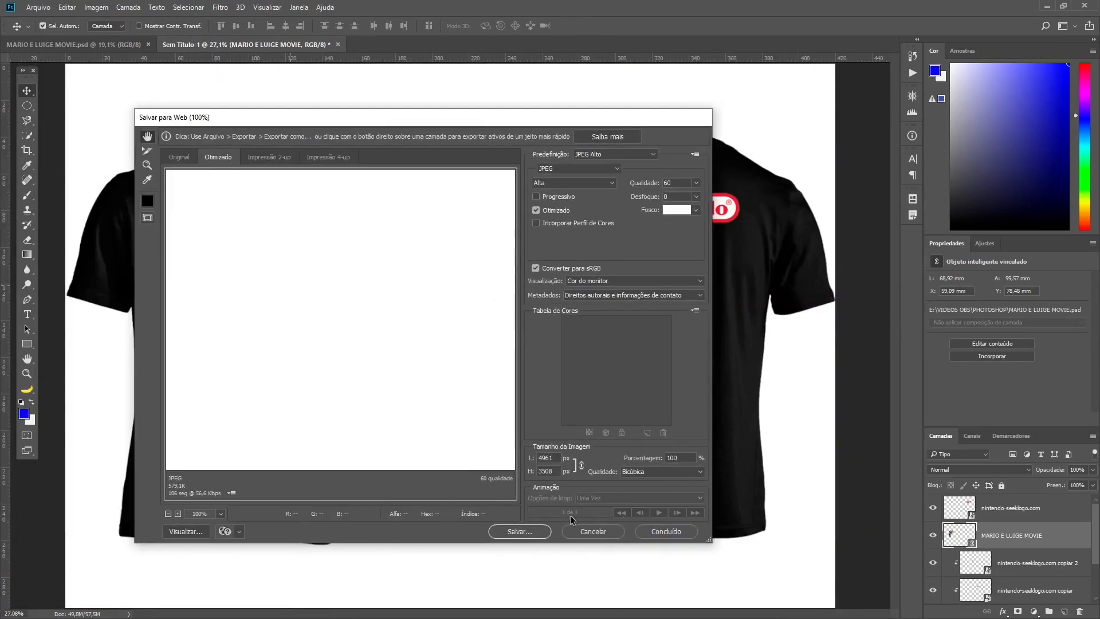
scroll(455, 327, "down", 10)
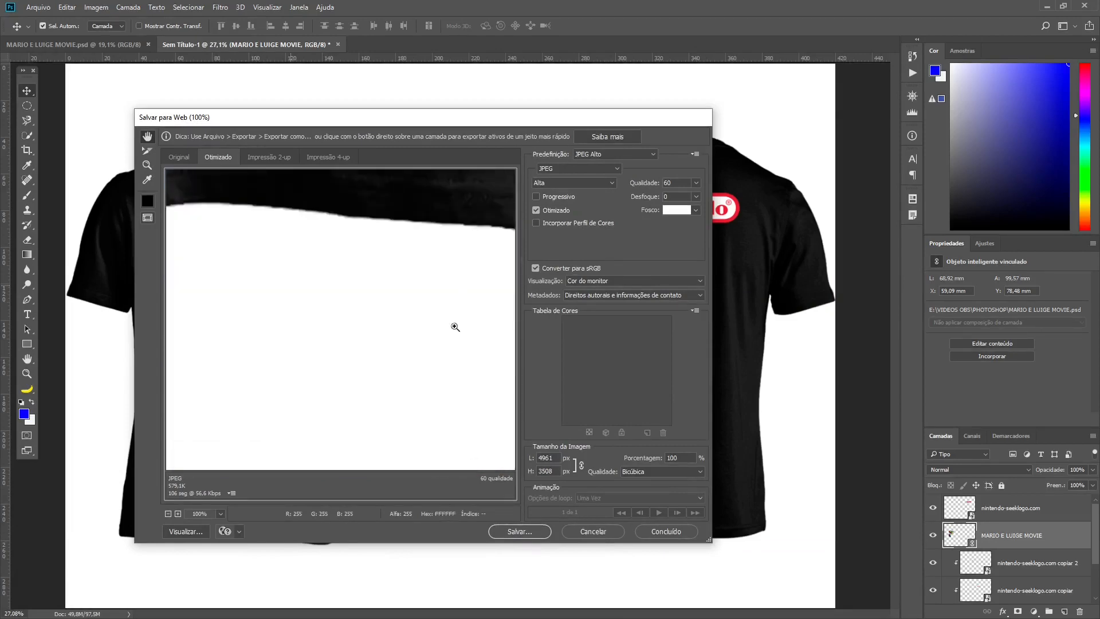
scroll(455, 327, "up", 5)
left_click(531, 535)
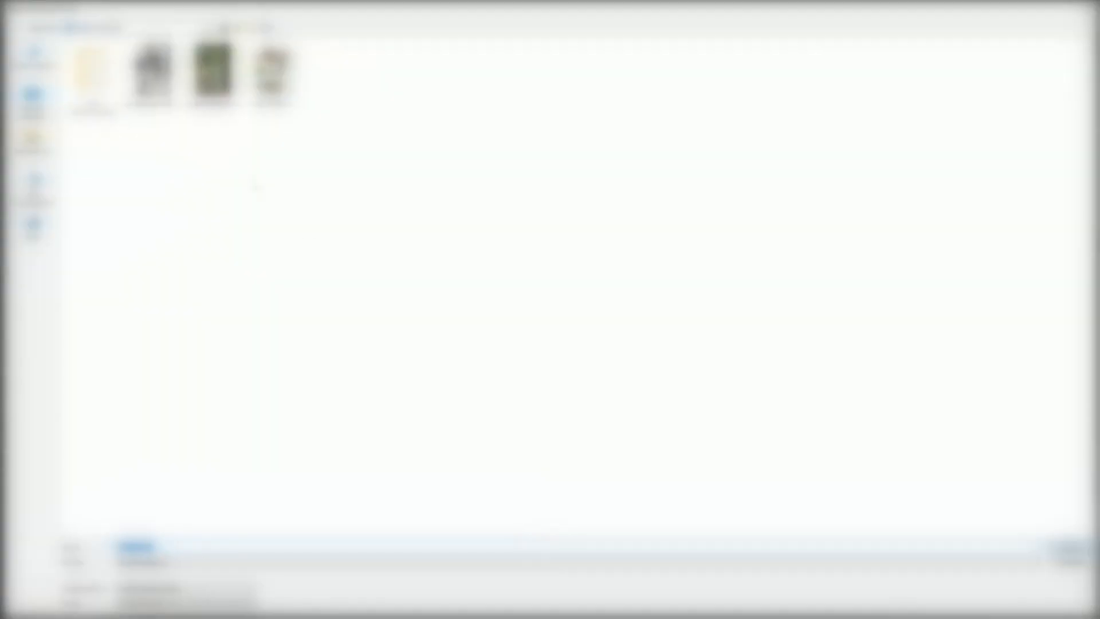
type("mario")
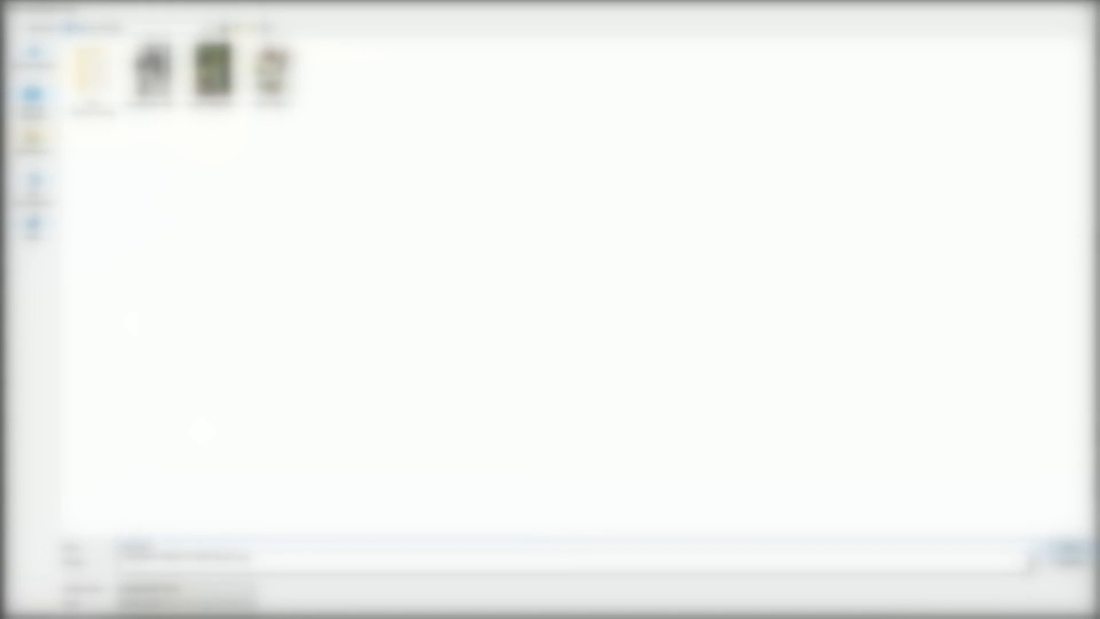
key("Return")
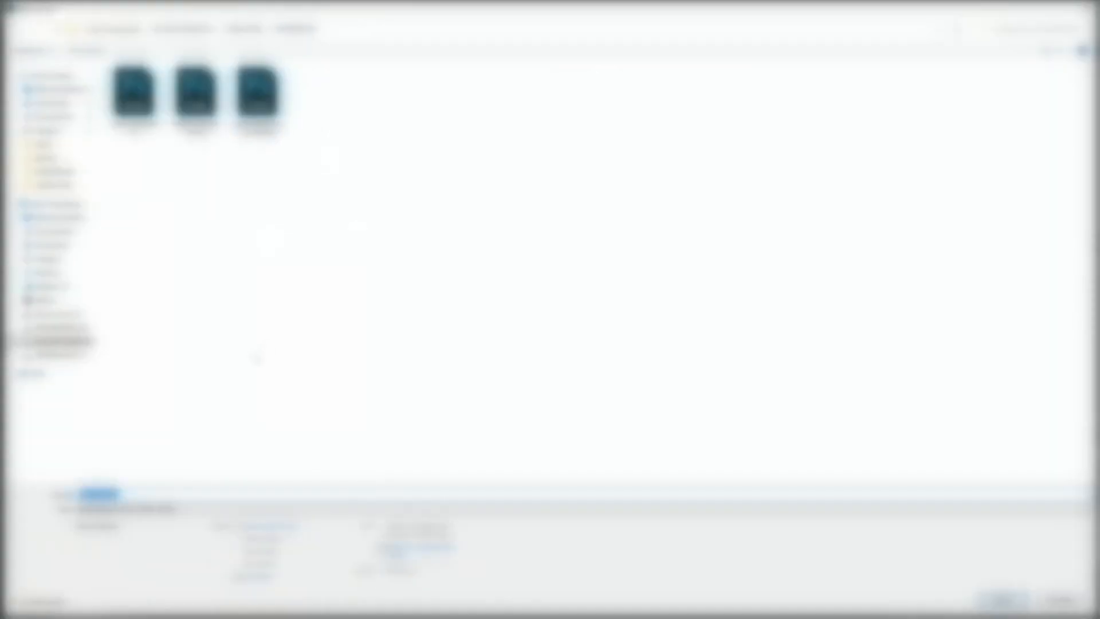
Save the mockup as CAMISETA MARIO BROS MOVIE.psd with maximized compatibility and close it
type("Th")
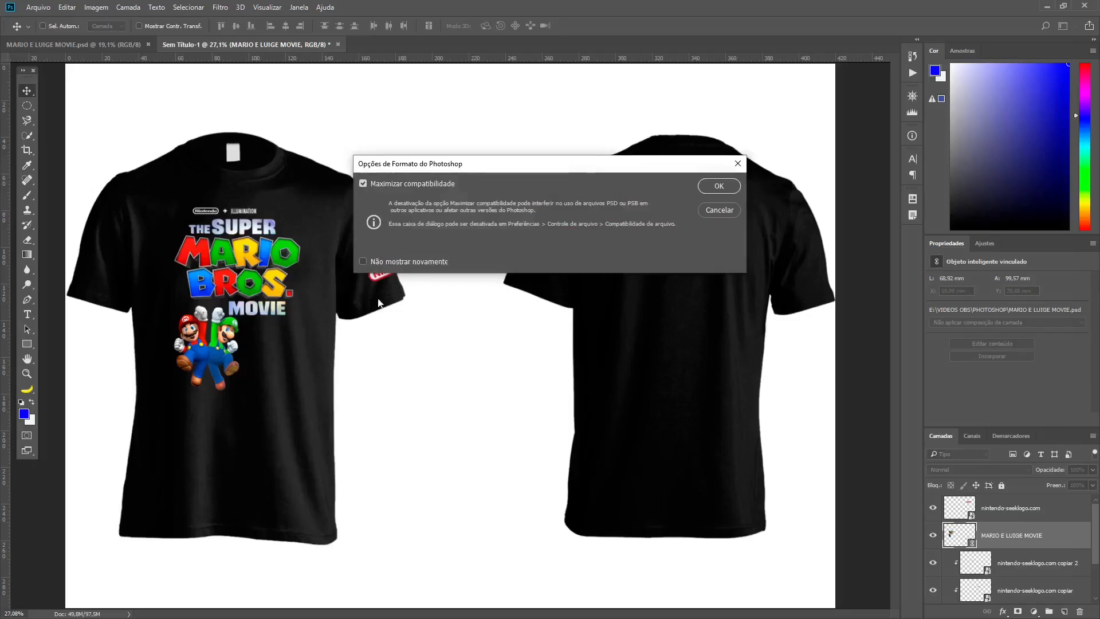
key("Return")
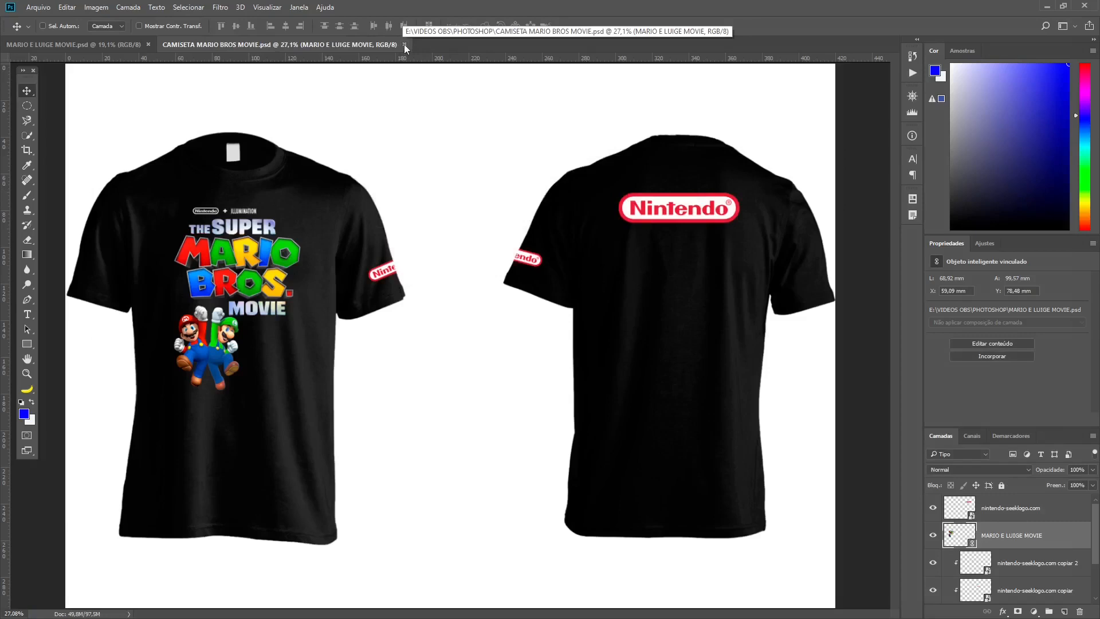
left_click(404, 44)
Toggle the Camada 0 layer to compare the artwork with and without its background
left_click(932, 562)
left_click(933, 562)
left_click(932, 563)
left_click(933, 563)
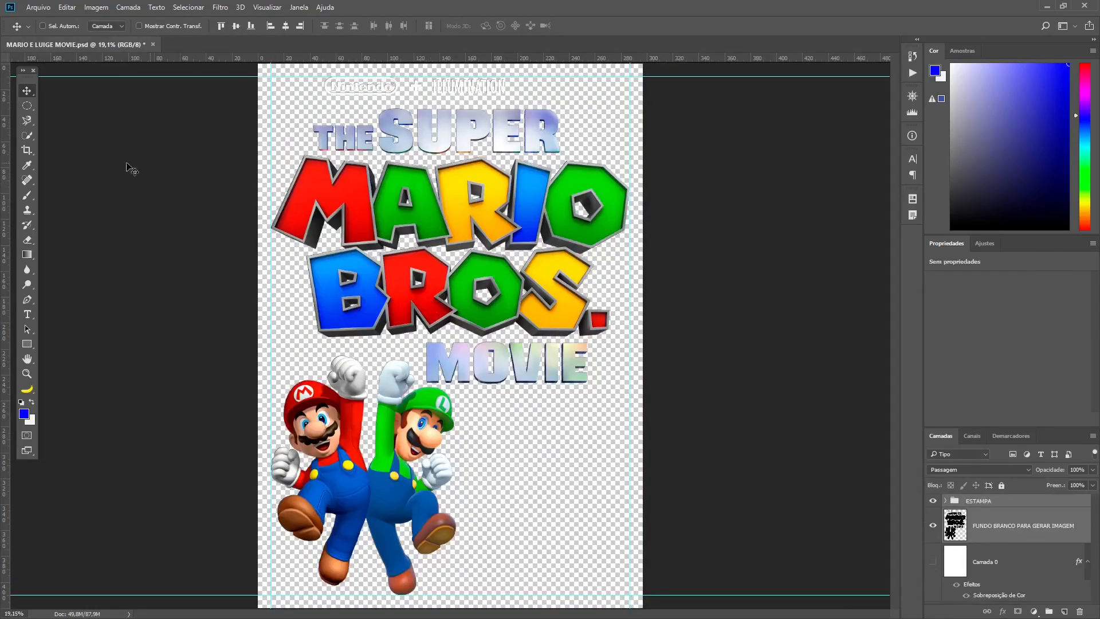
Draw a thin horizontal rectangle about 267 × 27 px near the artwork's lower-right corner
left_click(27, 344)
key("ctrl+shift+n")
key("Escape")
left_click_drag(590, 552, 622, 555)
Fill the thin rectangle with black, setting cyan and magenta to 100%, and move it near the lower-right guides
double_click(963, 522)
left_click_drag(172, 344, 48, 449)
double_click(377, 385)
type("100")
key("Tab")
type("100")
key("Return")
key("v")
left_click_drag(544, 499, 633, 608)
left_click_drag(560, 333, 589, 422)
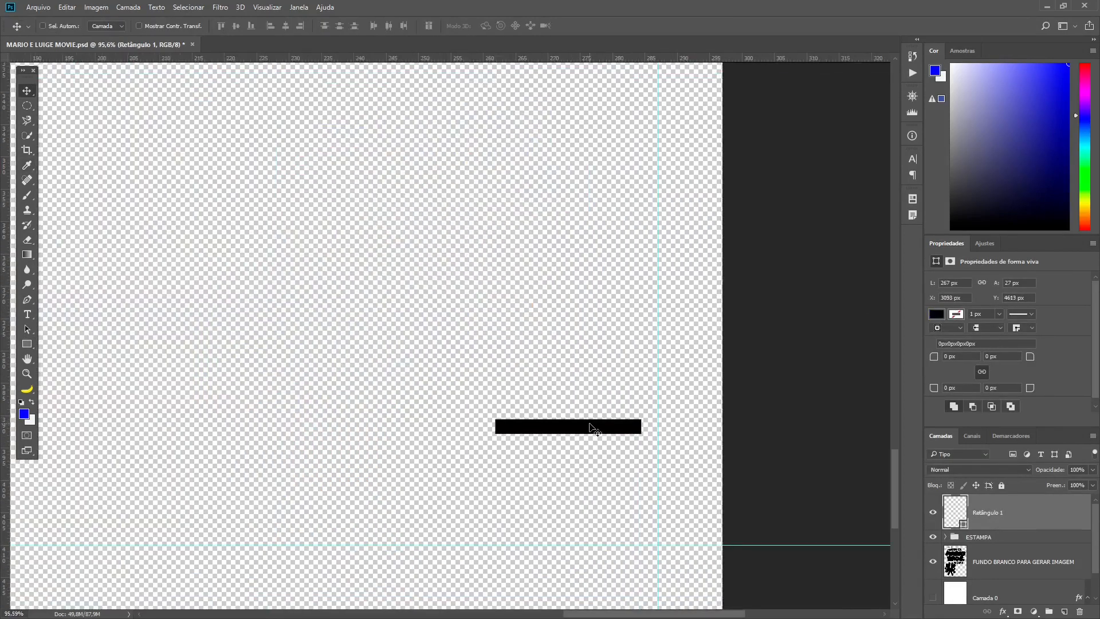
Duplicate the black bar, rotate the copy vertical to form a cross and fit the cross to the lower-right guides
key("ctrl+j")
key("ctrl+t")
left_click_drag(691, 371, 607, 518)
key("Return")
left_click_drag(562, 427, 578, 469)
Group the cross as REGISTRO and copy it to the other three corners of the artwork
key("ctrl+g")
double_click(980, 501)
type("REGISTRO")
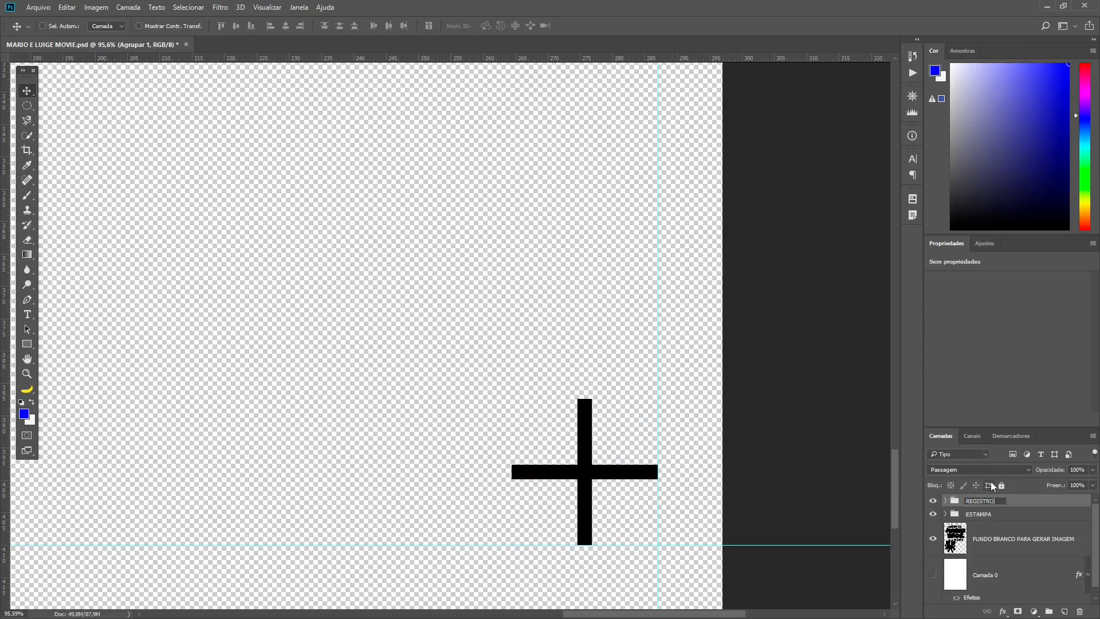
key("Return")
key("ctrl+0")
left_click_drag(618, 584, 289, 583)
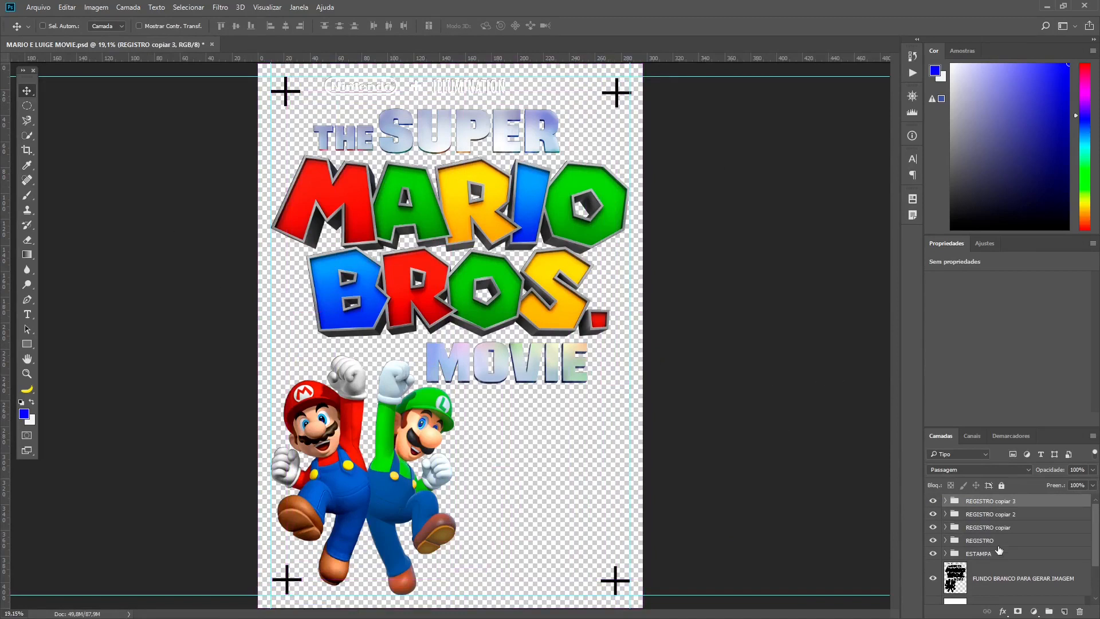
Create a CORES INDENTIFICAÇÃO layer and draw a rounded rectangle about 371 × 137 px at the bottom of the artwork
key("ctrl+shift+n")
type("CORES IND")
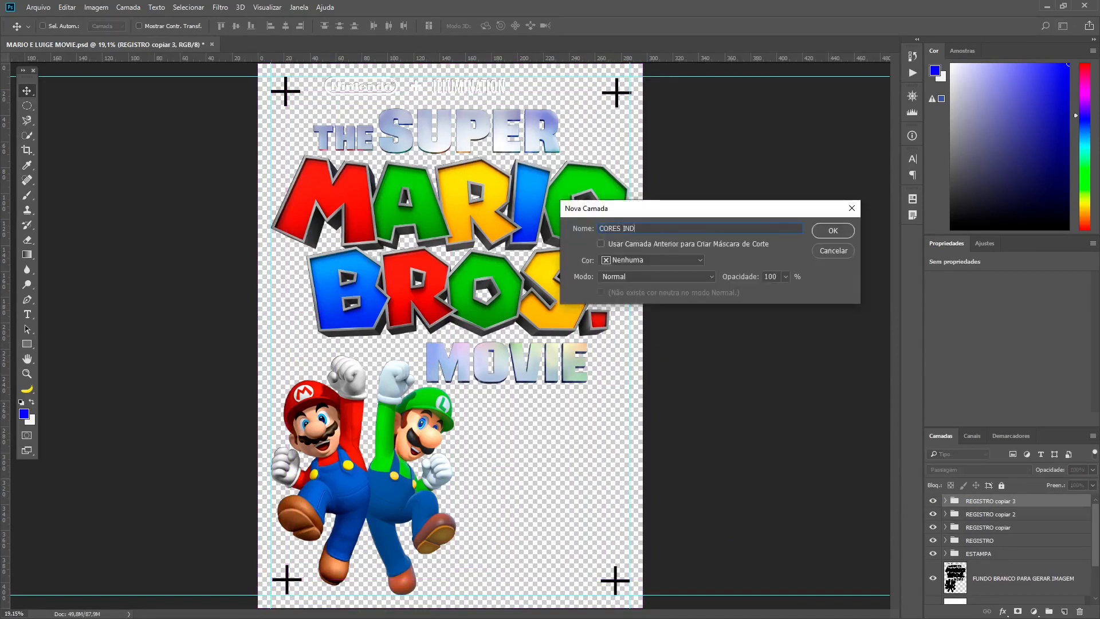
key("Return")
right_click(27, 343)
left_click(77, 355)
left_click_drag(474, 560, 515, 575)
Set the rounded rectangle's fill to pure cyan with C 100 and M 0
double_click(955, 512)
double_click(376, 387)
type("100")
key("Tab")
type("0")
left_click(350, 256)
Duplicate the cyan swatch beside itself and set the copy's fill to magenta with C 0 and M 100
key("v")
scroll(514, 569, "up", 5)
left_click_drag(452, 370, 612, 439)
double_click(956, 512)
left_click_drag(383, 386, 294, 382)
type("0")
key("Tab")
type("100")
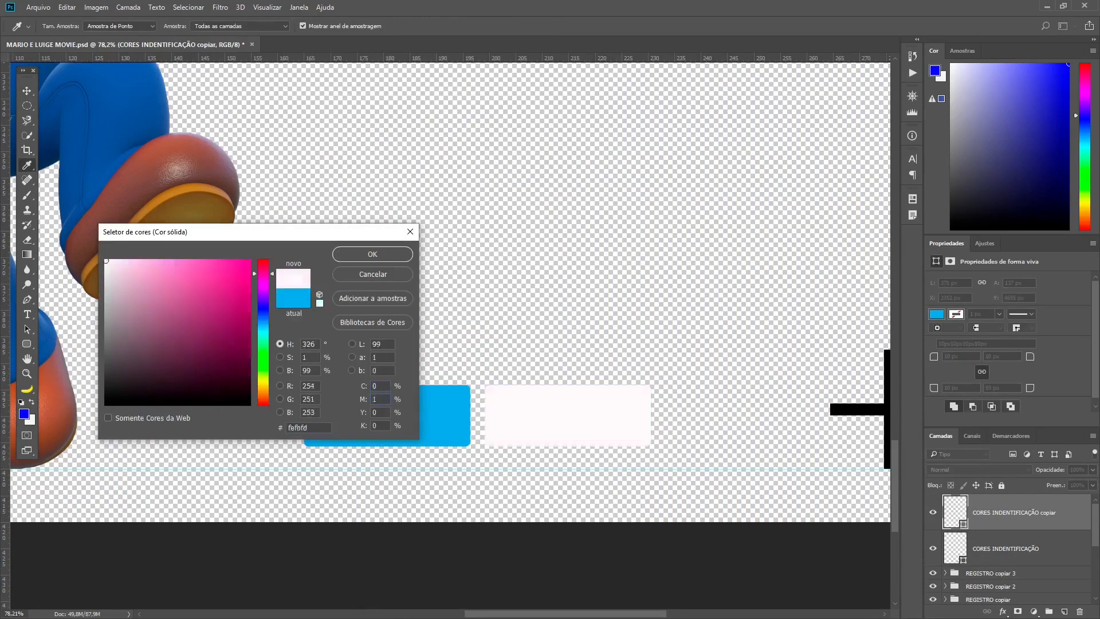
left_click(359, 256)
Duplicate the magenta swatch to its right and set the copy's fill to yellow with C 0, M 0 and Y 100
left_click_drag(577, 408, 764, 409)
double_click(955, 512)
double_click(377, 386)
type("0")
key("Tab")
key("0")
key("Tab")
type("100")
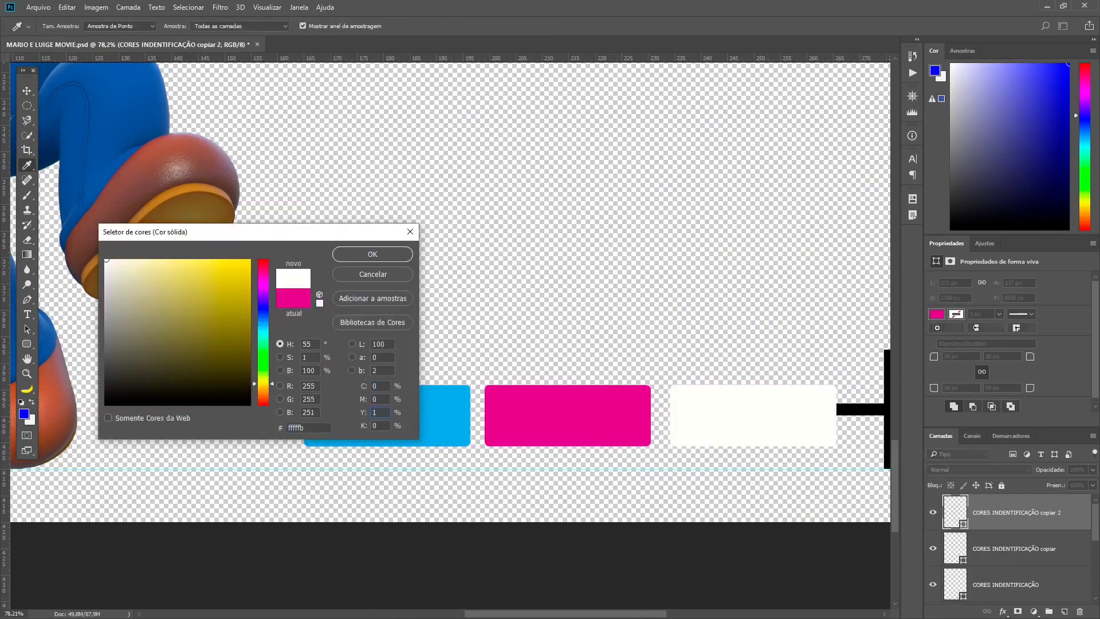
left_click(361, 255)
Shift the three colour swatches to the left and duplicate the yellow swatch to its right
left_click(1007, 582, "shift")
left_click_drag(684, 434, 499, 432)
left_click(1013, 513)
left_click_drag(571, 436, 750, 441)
Set the fourth swatch's fill to black with C 0, M 0, Y 0 and K 100
double_click(955, 512)
double_click(376, 386)
type("0")
key("Tab")
key("0")
key("Tab")
key("0")
key("Tab")
type("100")
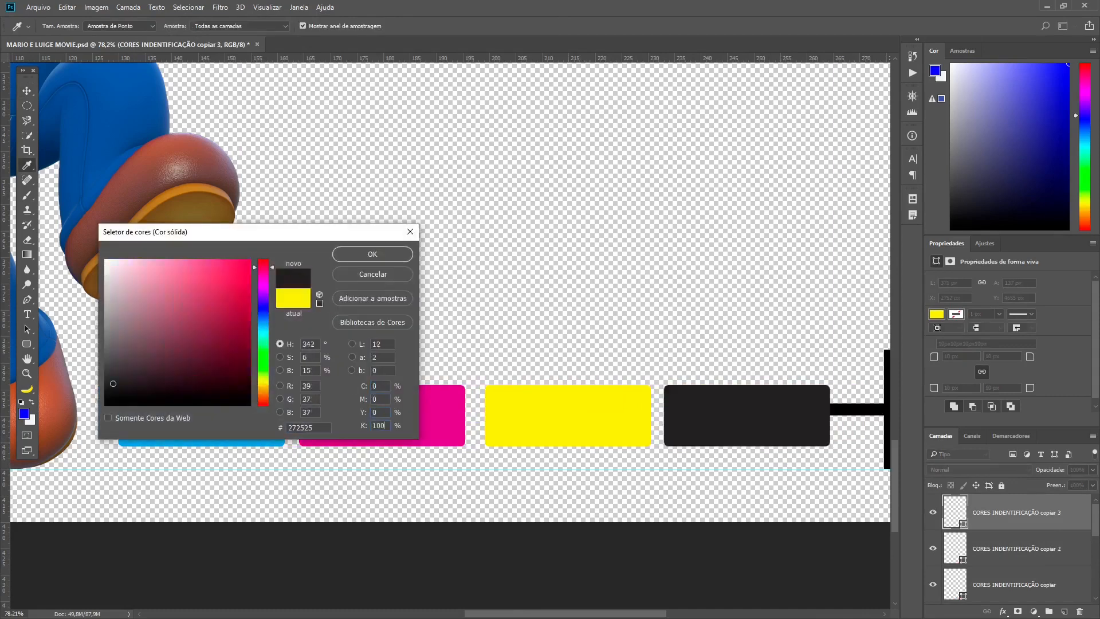
left_click(369, 254)
Scale the four colour swatches down together and seat them on the lower guide
scroll(1060, 549, "down", 2)
left_click(1061, 549, "shift")
key("ctrl+t")
left_click_drag(830, 385, 770, 443)
key("Return")
Add the text CIAN MAGENTA AMARELO PRETO above the colour swatches
key("t")
left_click(282, 352)
type("CIAN MAGENTA AMARELO ")
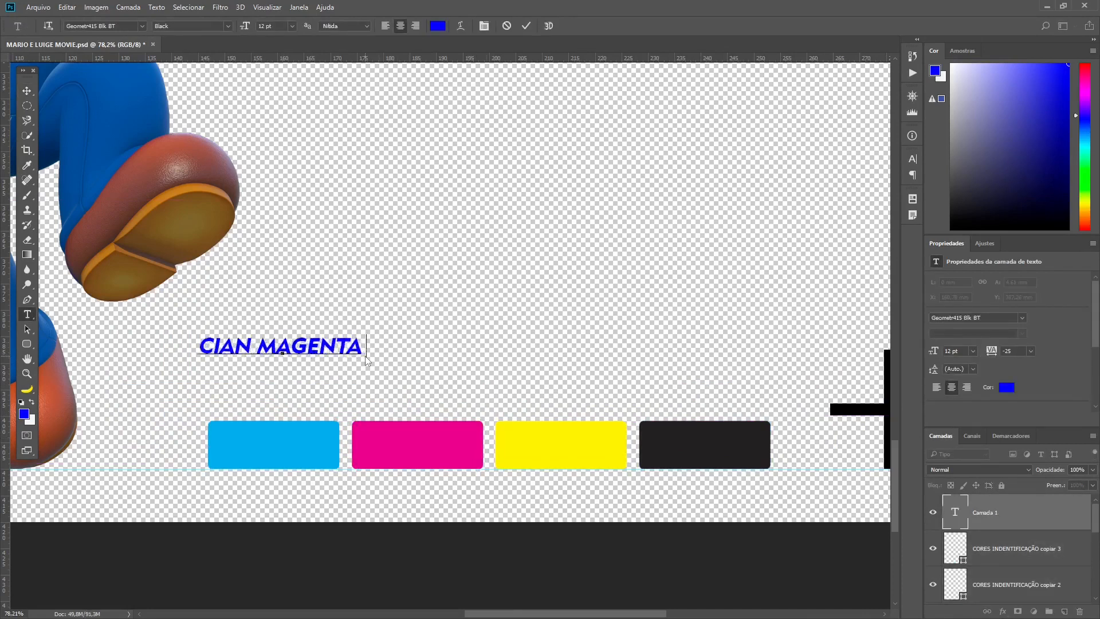
type("PRETO")
key("ctrl+Return")
Move the colour-name text onto the swatches and set its colour to white
key("v")
left_click_drag(366, 356, 485, 455)
key("t")
left_click(1007, 387)
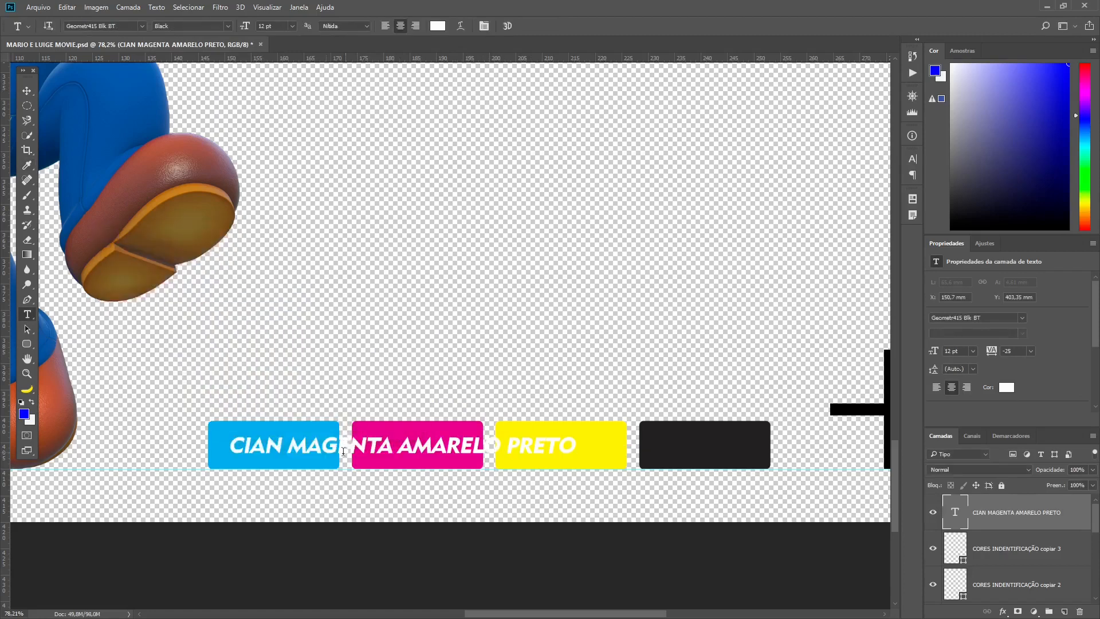
Shorten the text to CIANO and place it on the cyan swatch
left_click(292, 444)
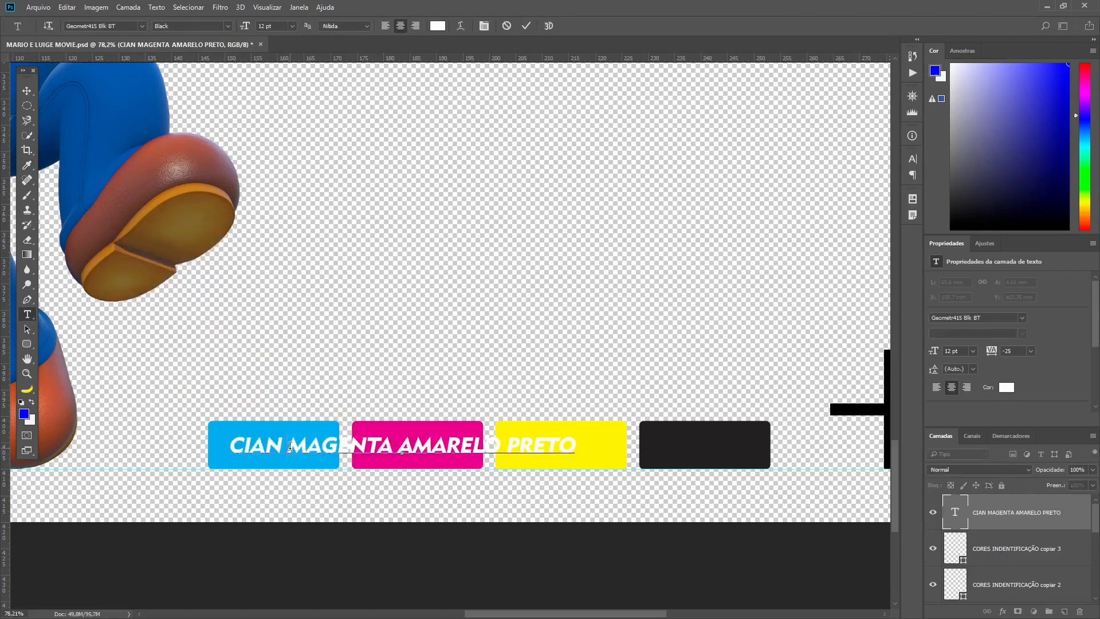
key("shift+End")
key("BackSpace")
type("O")
key("ctrl+Return")
key("v")
left_click_drag(408, 449, 286, 450)
Copy the CIANO label onto the other three swatches and change the one on the magenta swatch to MAGENTA
left_click_drag(289, 451, 705, 452)
key("t")
double_click(417, 449)
type("MAGENTA")
key("ctrl+Return")
key("v")
Change the label on the yellow swatch to AMARELO
key("t")
left_click(557, 447)
double_click(558, 447)
type("AMARELO")
key("ctrl+Return")
key("v")
Change the label on the black swatch to PRETO
key("t")
left_click(700, 446)
double_click(700, 446)
type("PRETO")
key("ctrl+Return")
key("v")
Select the MAGENTA label on the magenta swatch and save the document
right_click(411, 441)
left_click(442, 450)
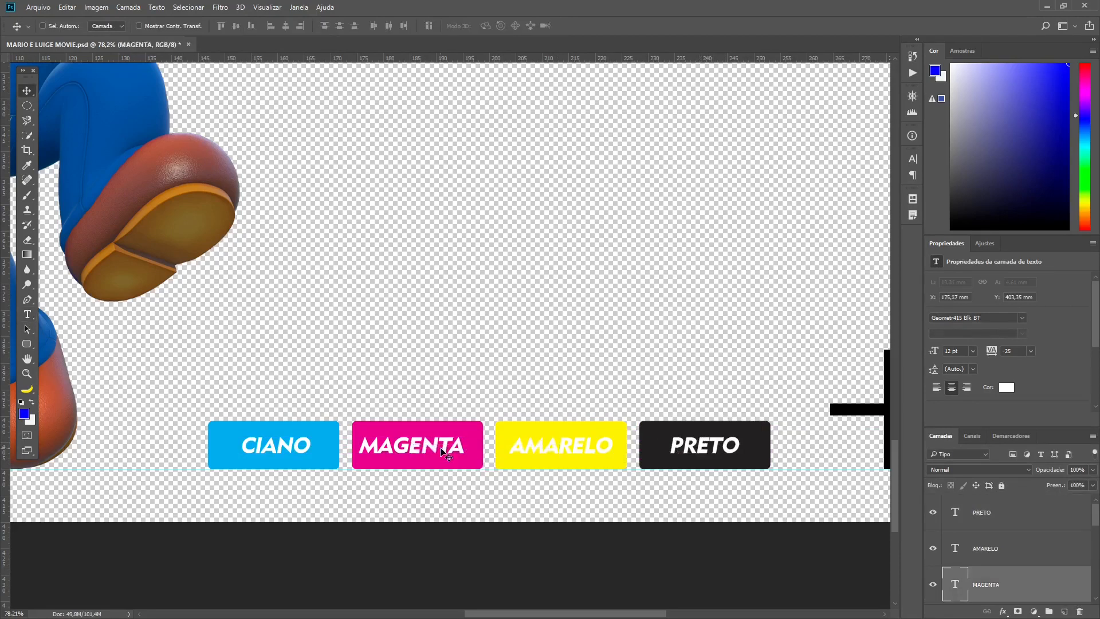
key("ctrl+0")
key("ctrl+s")
left_click(38, 7)
Group all the colour swatches and their labels, name the group INDENTIFICAÇÃO and save the document
left_click(681, 421)
scroll(1063, 572, "down", 3)
scroll(1063, 572, "up", 3)
scroll(1062, 572, "down", 2)
left_click(1063, 572, "shift")
key("ctrl+g")
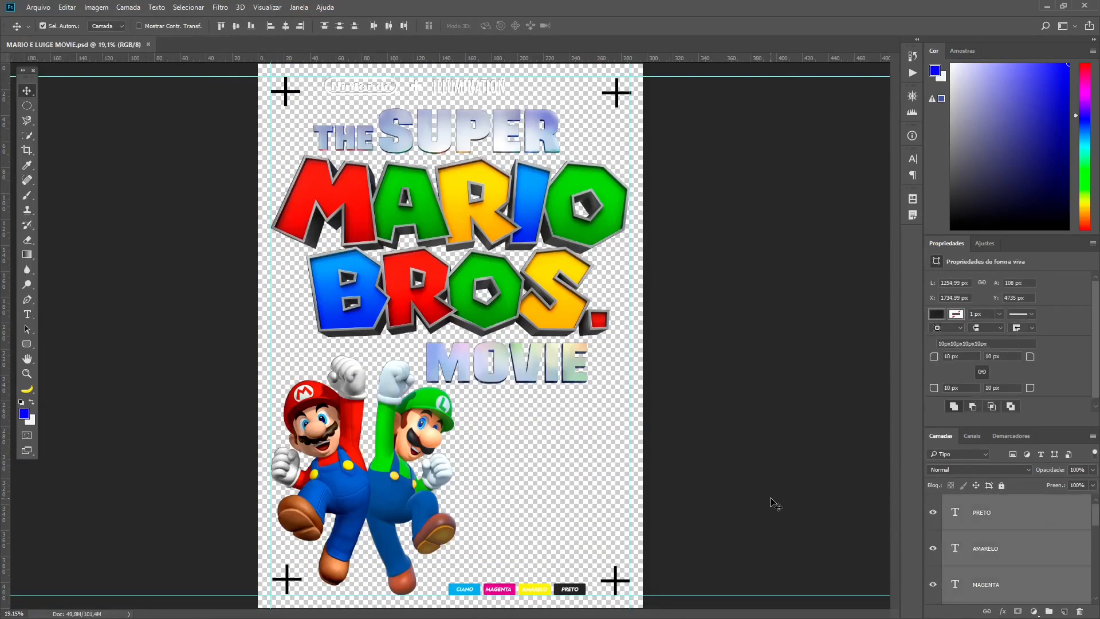
double_click(983, 500)
type("INDENTIFICAÇÃO")
key("Return")
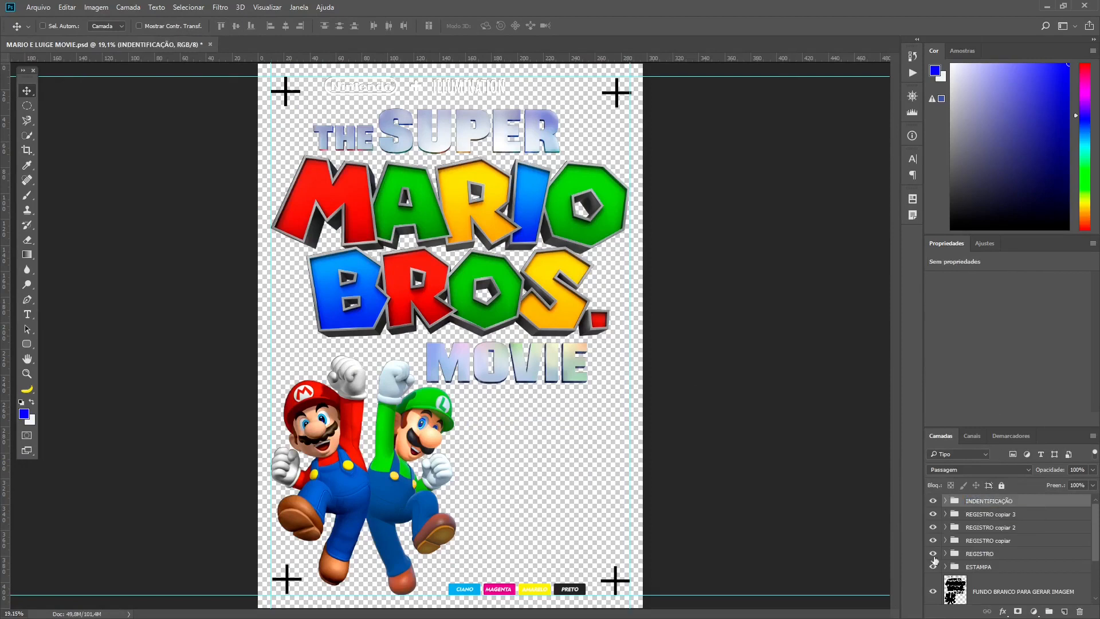
key("ctrl+s")
Convert the document to CMYK colour without merging the layers or rasterizing the smart objects
left_click(97, 8)
mouse_move(189, 20)
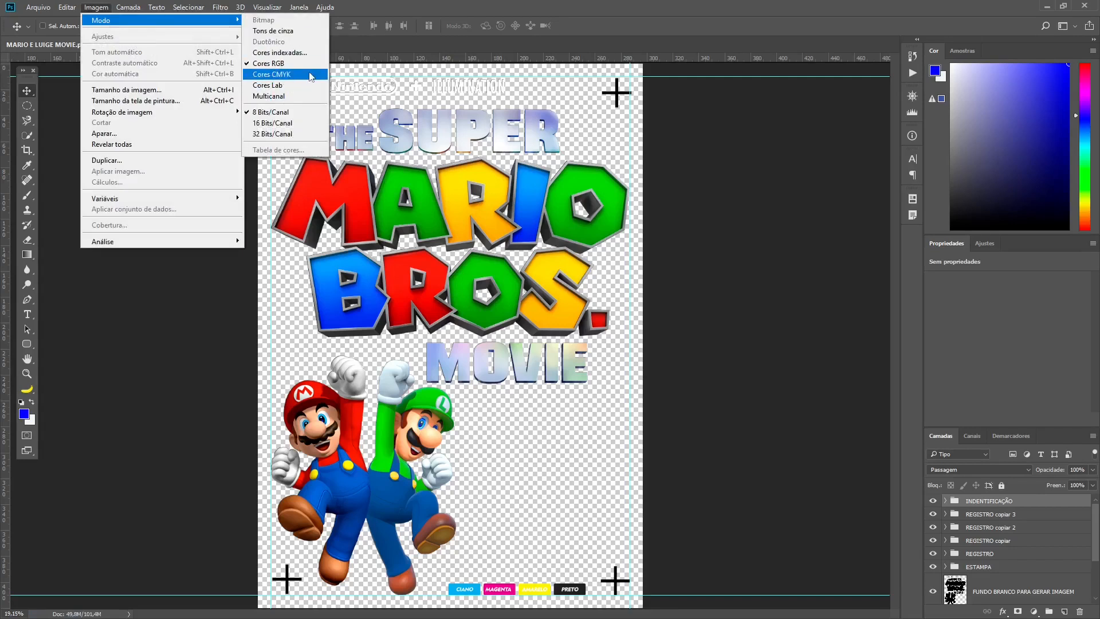
left_click(282, 75)
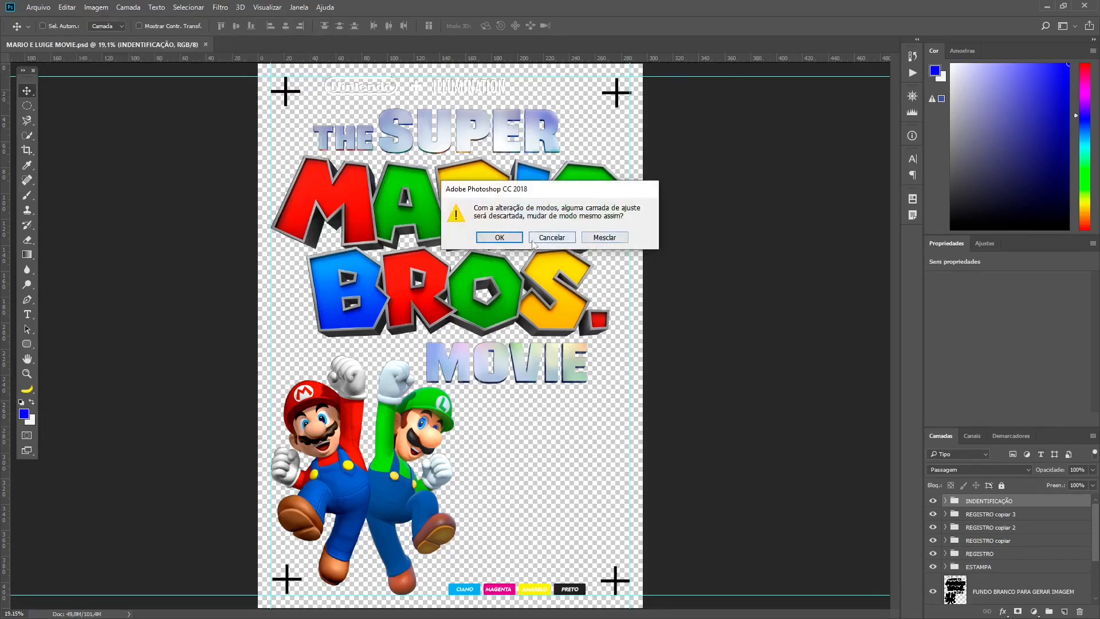
left_click(496, 238)
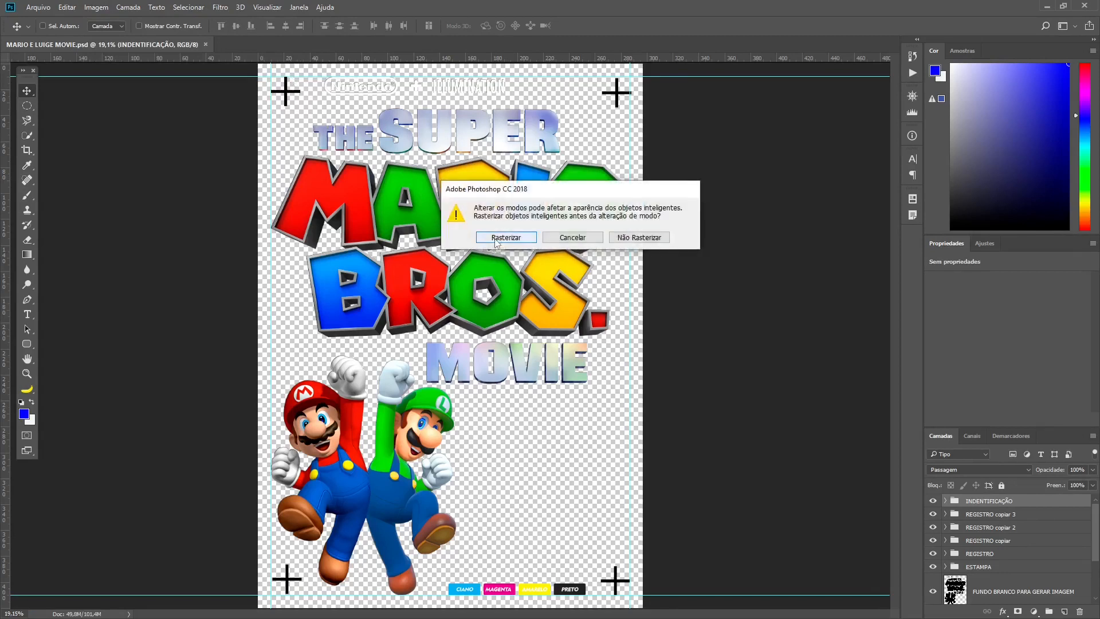
left_click(640, 237)
left_click(553, 256)
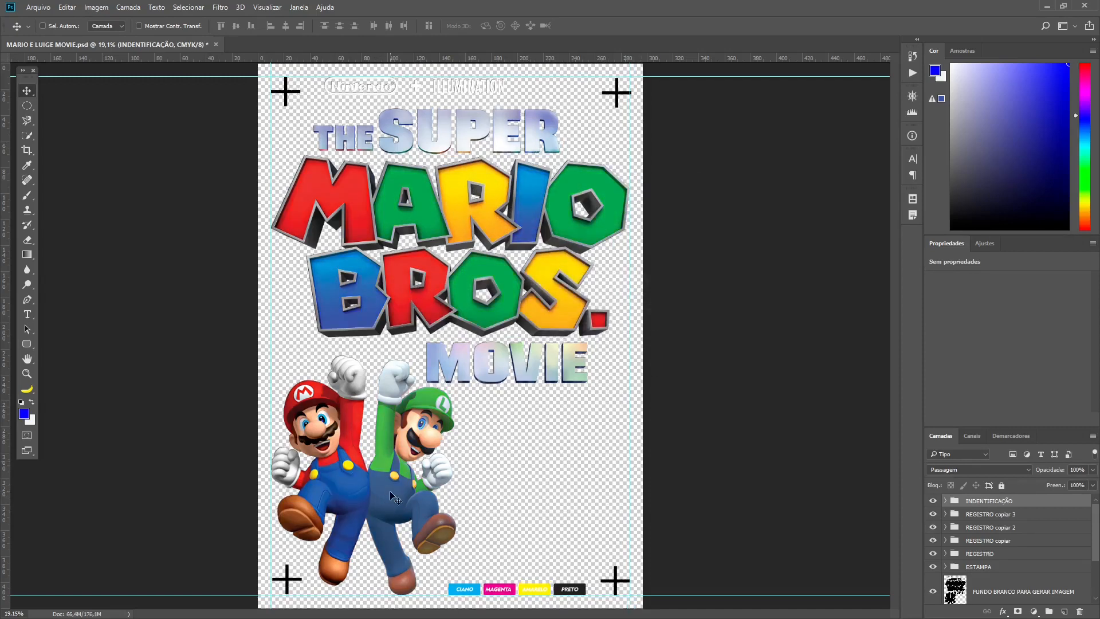
Show the black background layer Camada 0 and select the luige layer inside the ESTAMPA group
scroll(1008, 544, "down", 3)
left_click(933, 565)
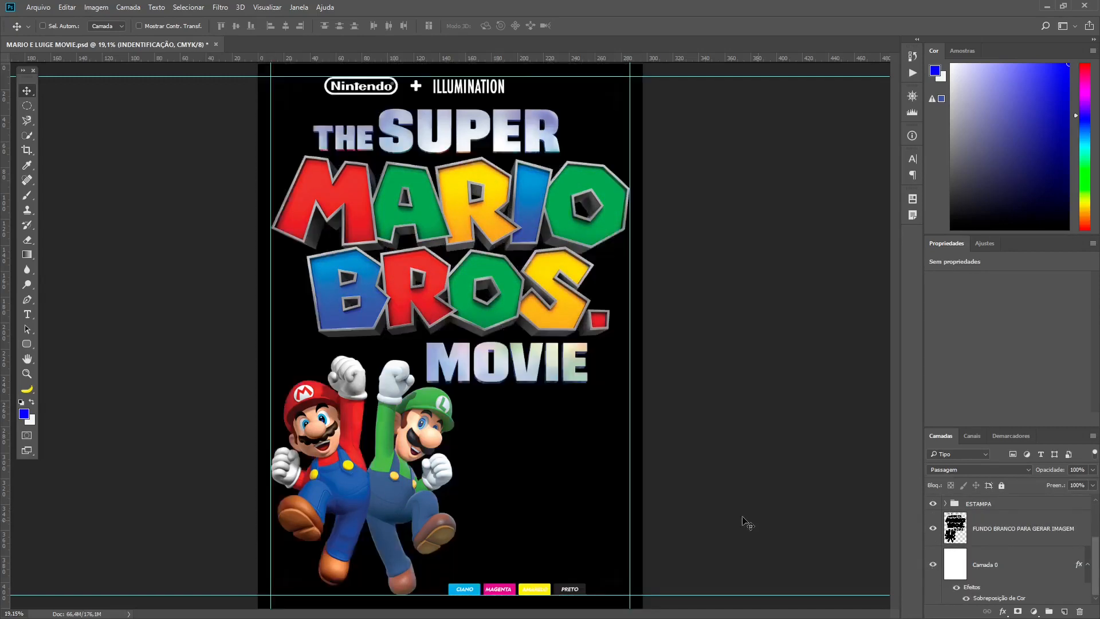
left_click(946, 504)
left_click(1013, 567)
left_click(977, 247)
left_click(956, 245)
scroll(1040, 550, "down", 4)
scroll(1050, 558, "up", 3)
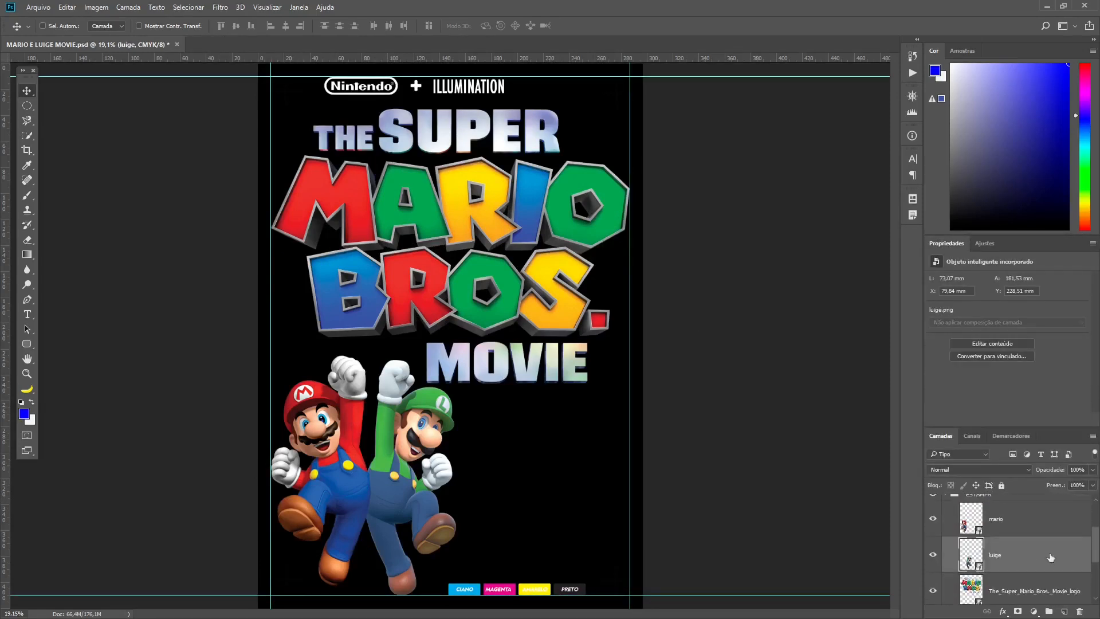
Add a Hue/Saturation adjustment clipped to the luige layer and raise its overall saturation to about +27
left_click(988, 245)
left_click(951, 287)
right_click(1033, 569)
left_click(1000, 206)
left_click(1008, 344)
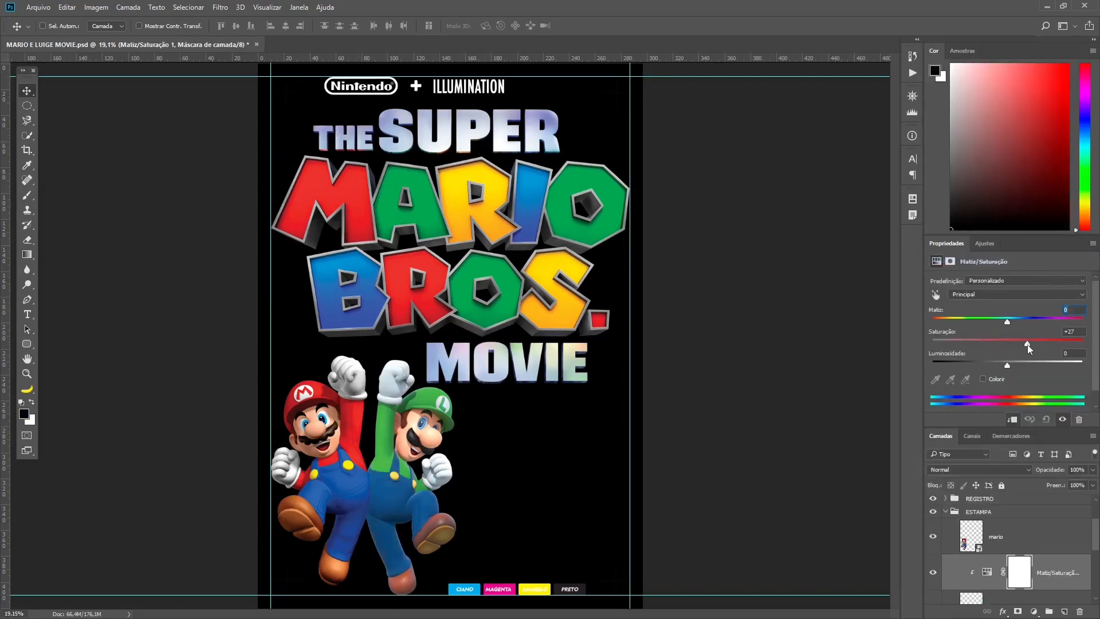
Adjust the Cyans range of Luigi's Hue/Saturation adjustment and set the Blues saturation to -8 by sampling the overalls
left_click(1007, 294)
left_click(1002, 333)
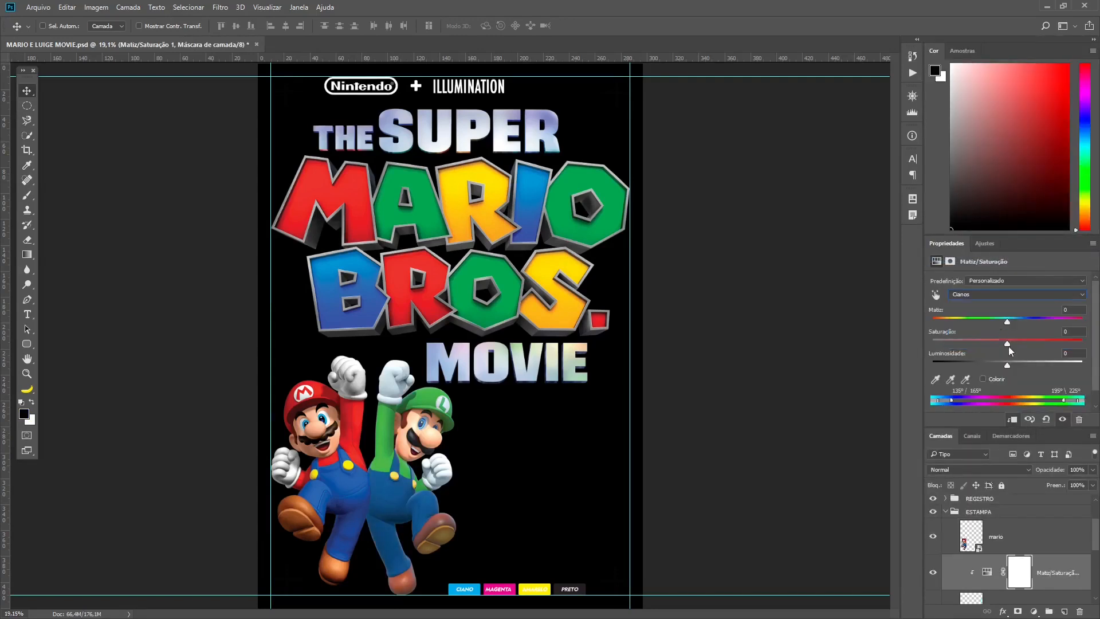
left_click_drag(1018, 344, 1013, 322)
left_click(936, 295)
left_click_drag(351, 481, 344, 484)
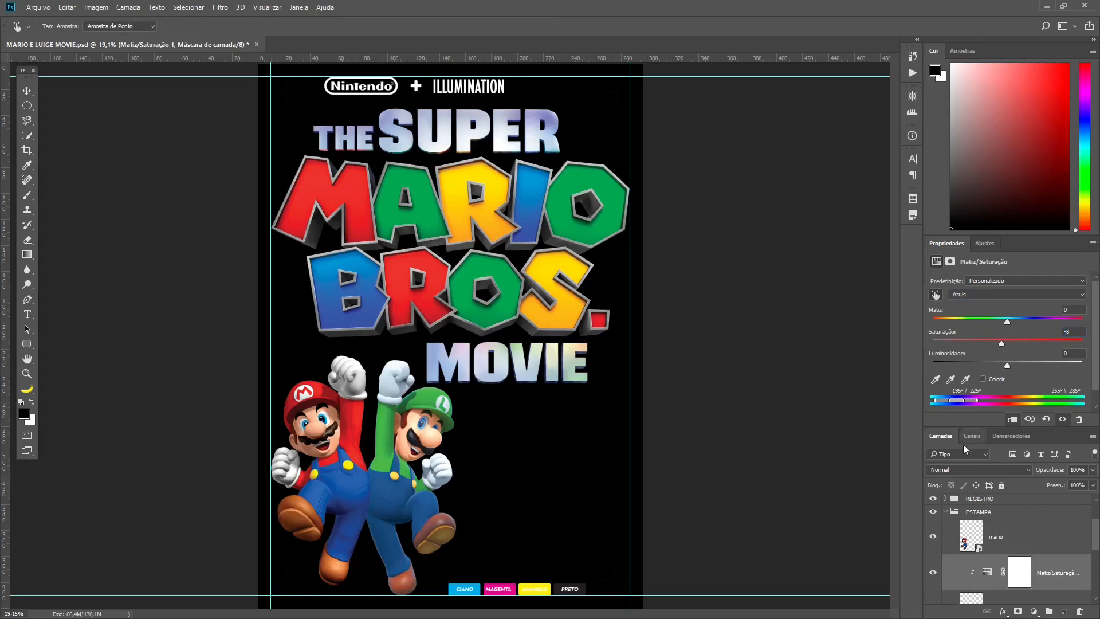
key("v")
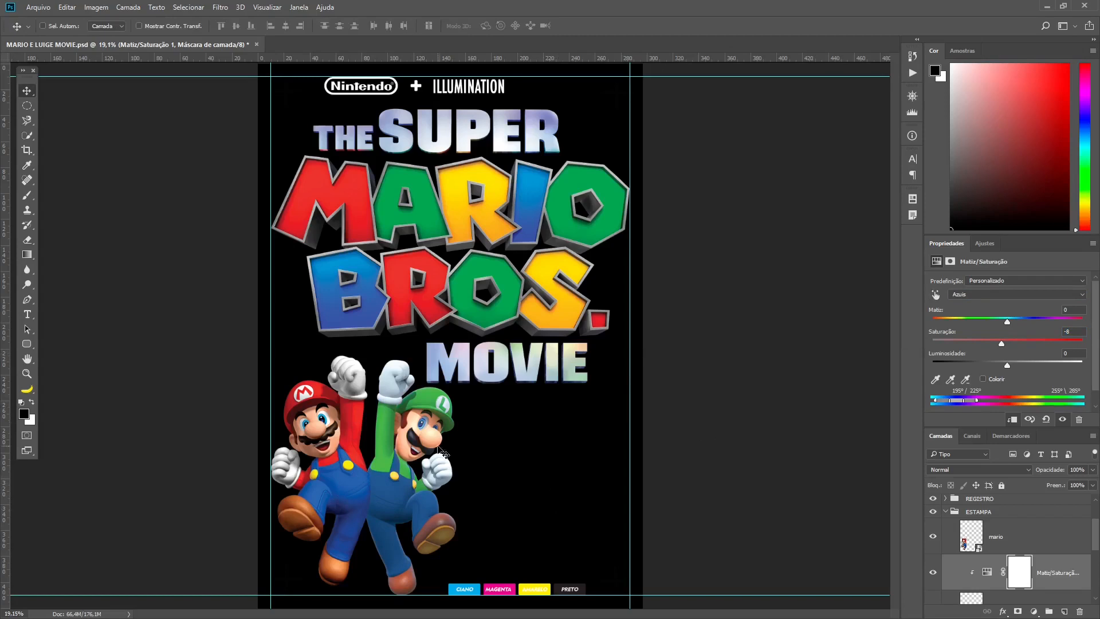
Add a Curves adjustment clipped to the luige layer and bend its CMYK curve into a gentle S shape
left_click(984, 245)
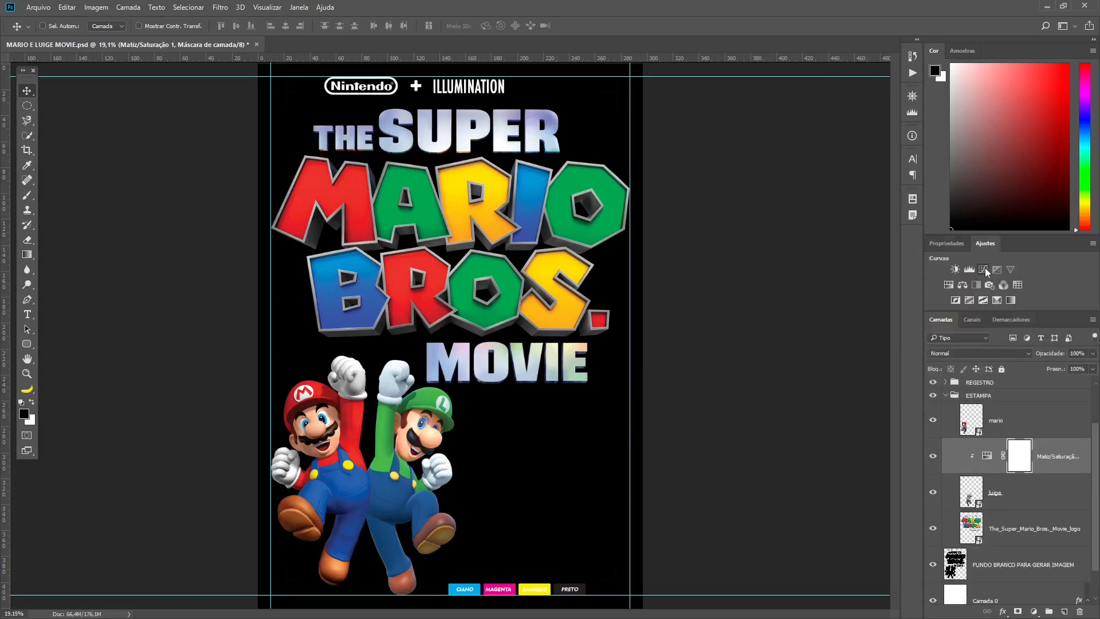
left_click(984, 269)
left_click_drag(1096, 541, 1096, 544)
right_click(1069, 565)
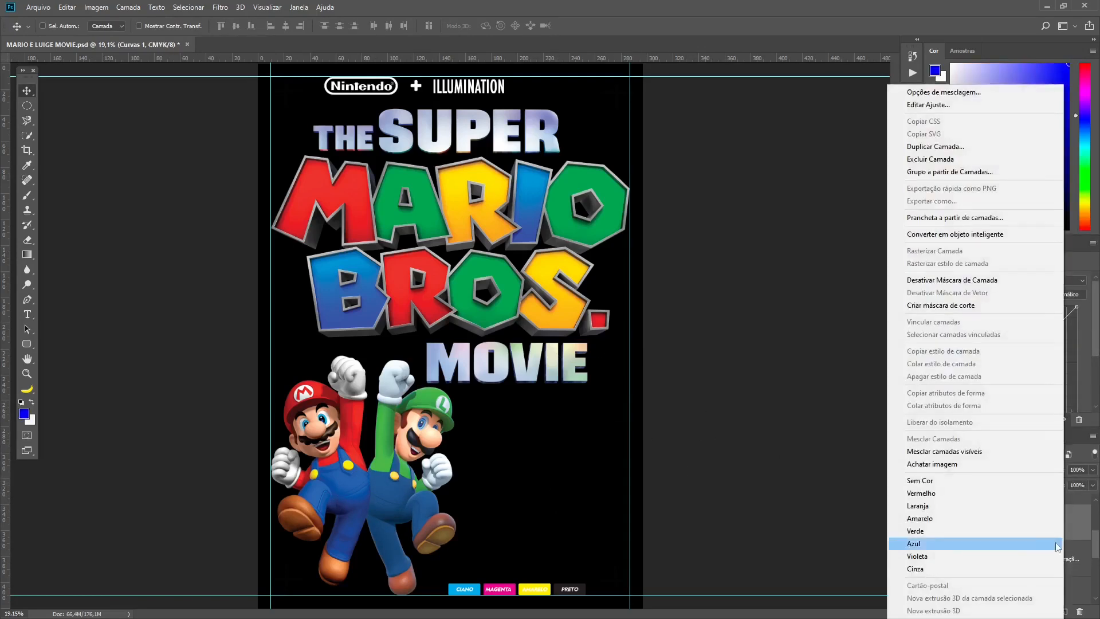
left_click(993, 299)
left_click_drag(1039, 346, 1043, 332)
left_click_drag(999, 376, 1001, 382)
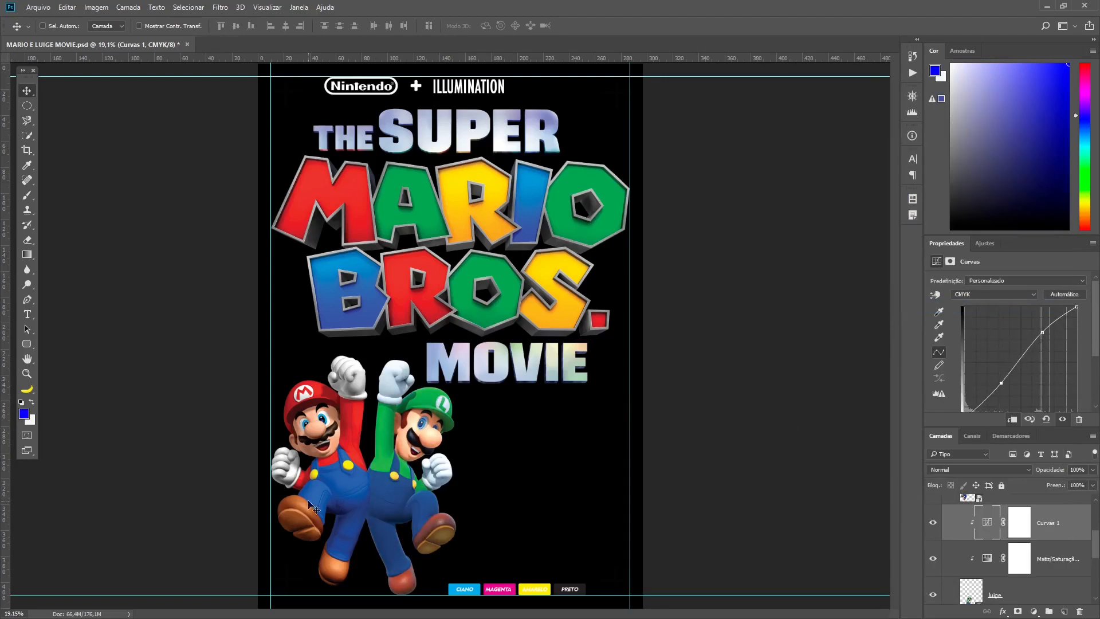
left_click_drag(1001, 383, 1005, 385)
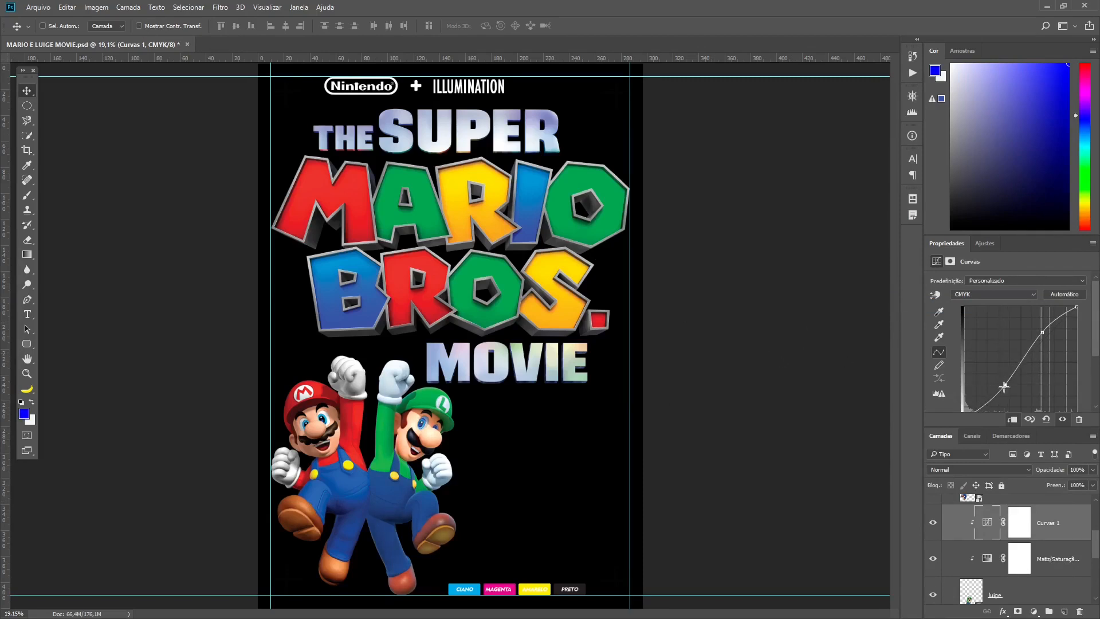
Collapse the ESTAMPA group and hide the black background layer Camada 0
scroll(1083, 555, "down", 3)
scroll(1020, 564, "up", 6)
left_click(945, 567)
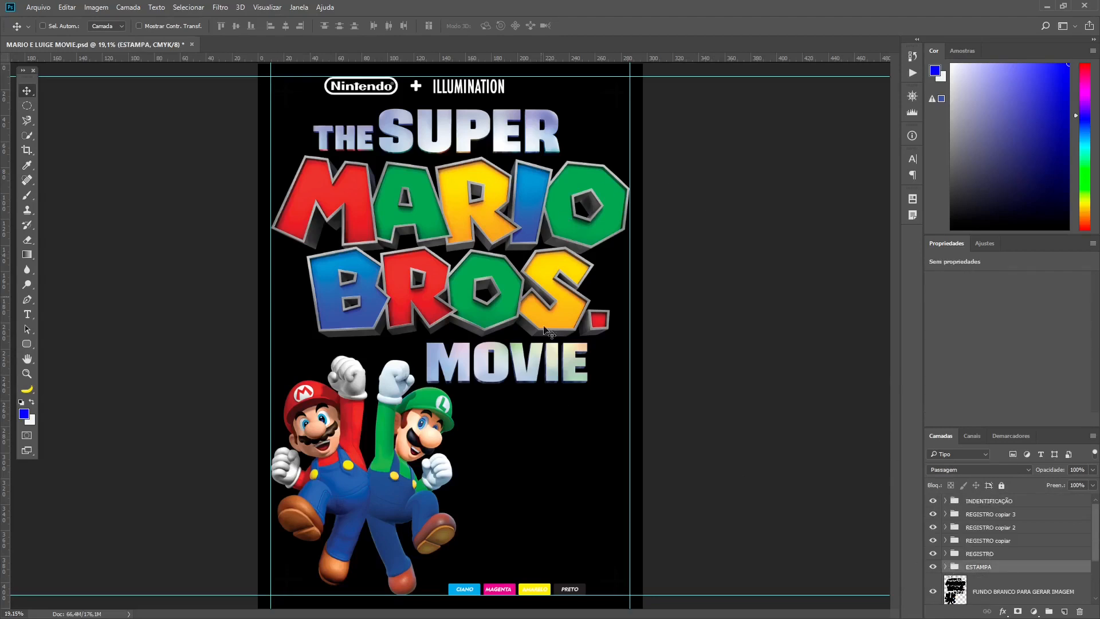
scroll(1036, 523, "down", 2)
left_click(935, 565)
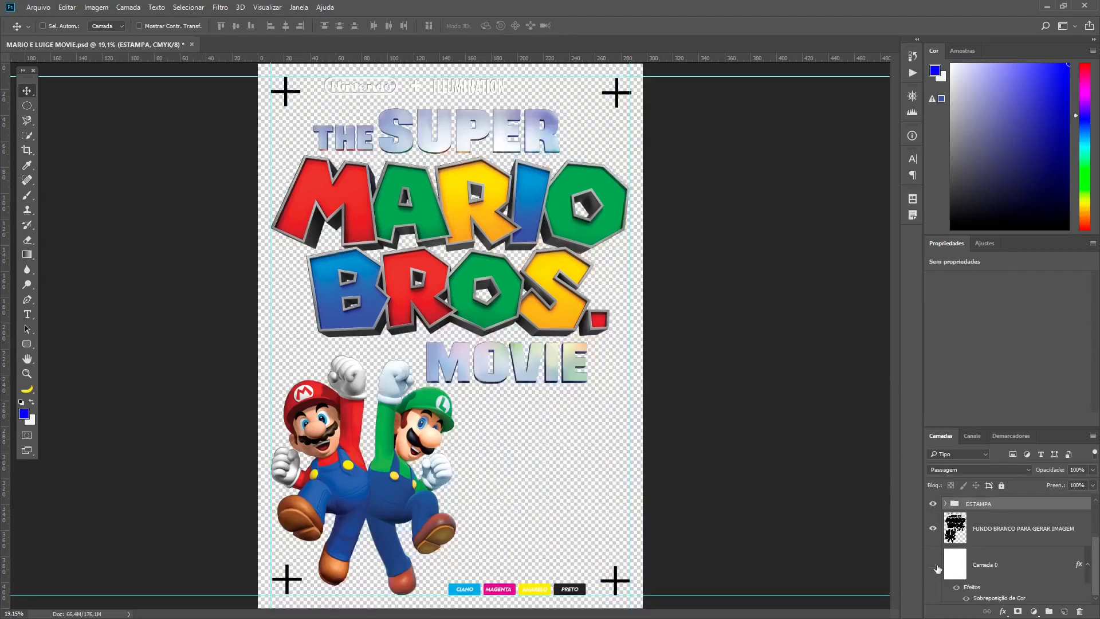
Merge the four REGISTRO registration mark groups into a single layer
scroll(1098, 564, "up", 3)
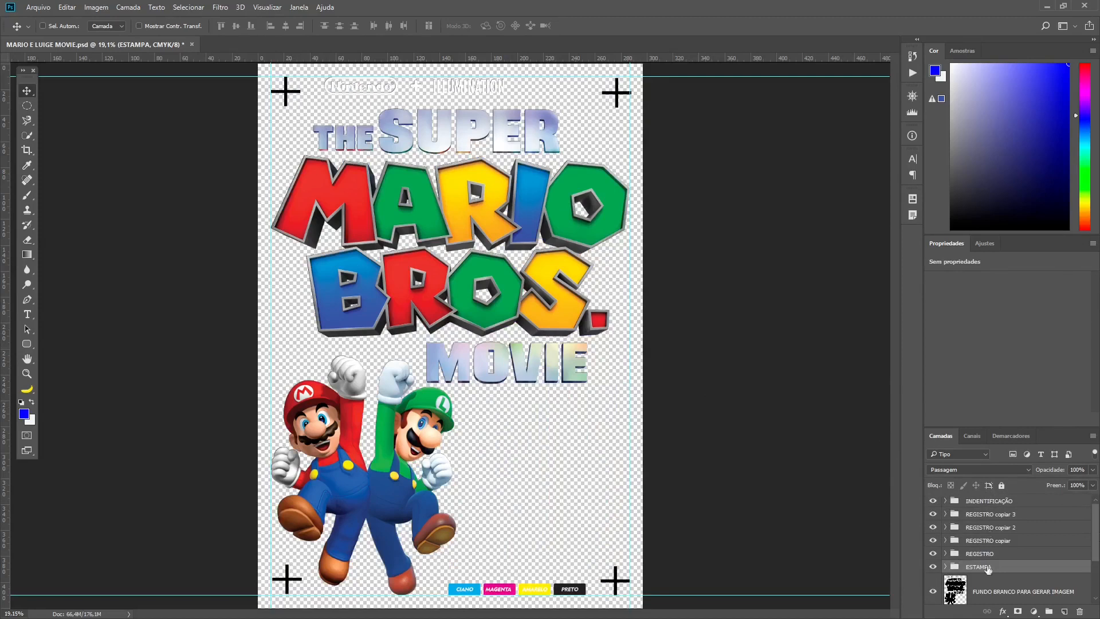
left_click(974, 527)
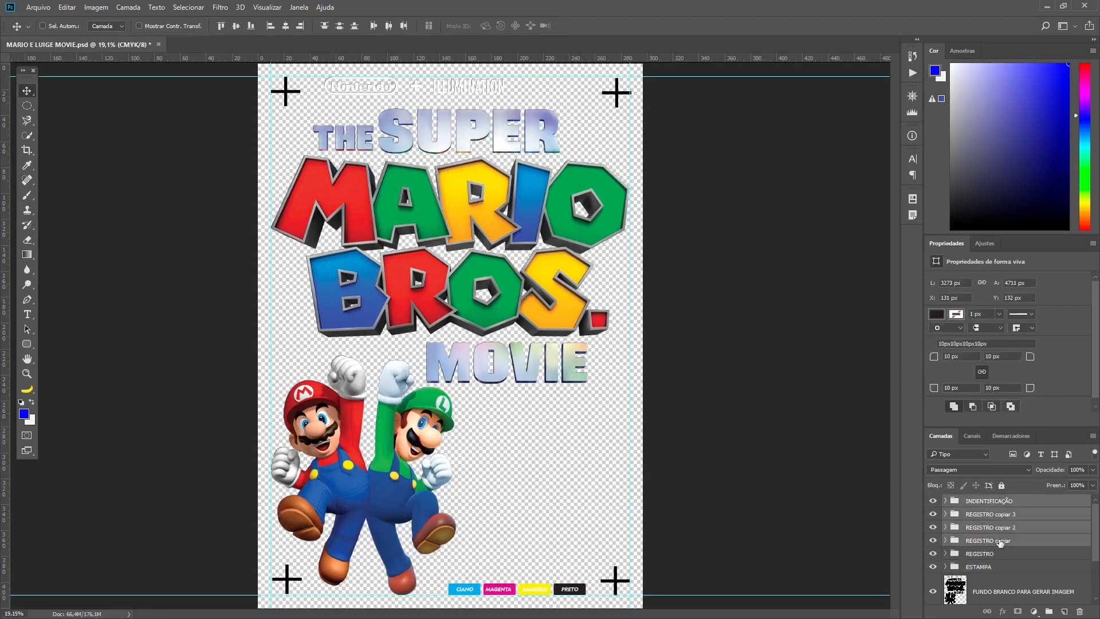
left_click(931, 514)
left_click(931, 514)
left_click(989, 554, "shift")
left_click(994, 517)
left_click(993, 555, "shift")
right_click(993, 555)
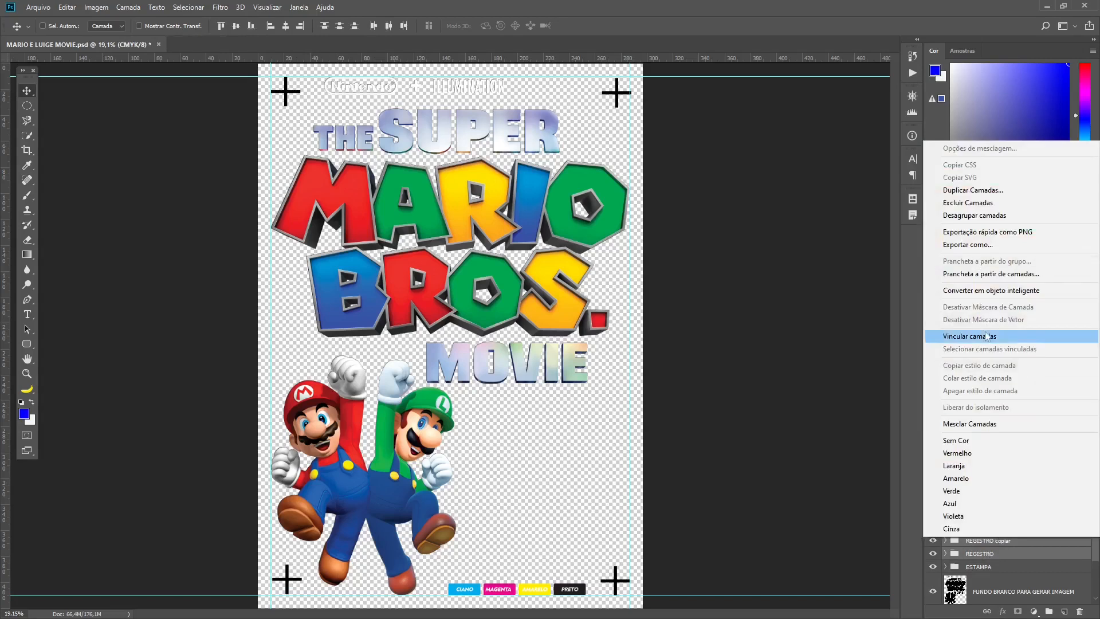
left_click(985, 424)
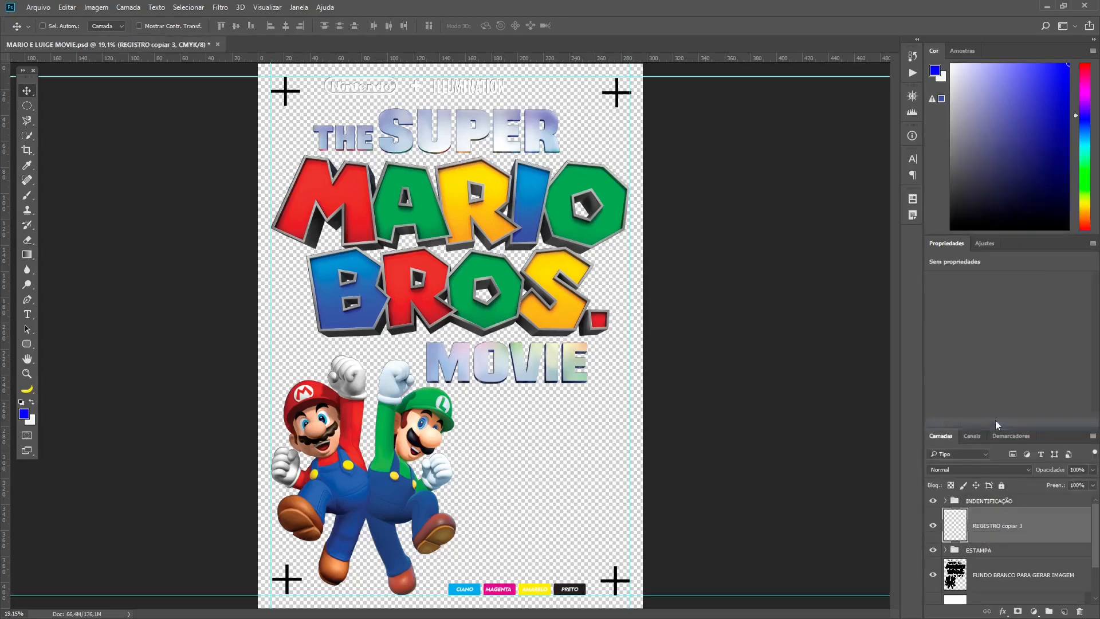
Apply a Color Overlay of C 100, M 100, Y 100, K 100 to the merged registration marks layer
right_click(1050, 532)
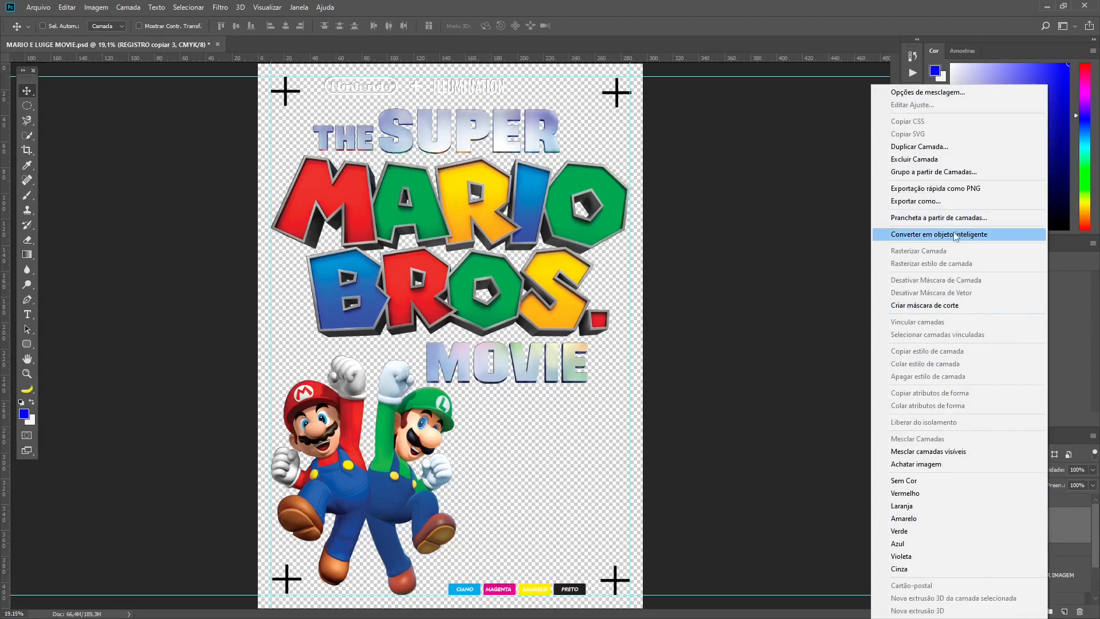
left_click(923, 92)
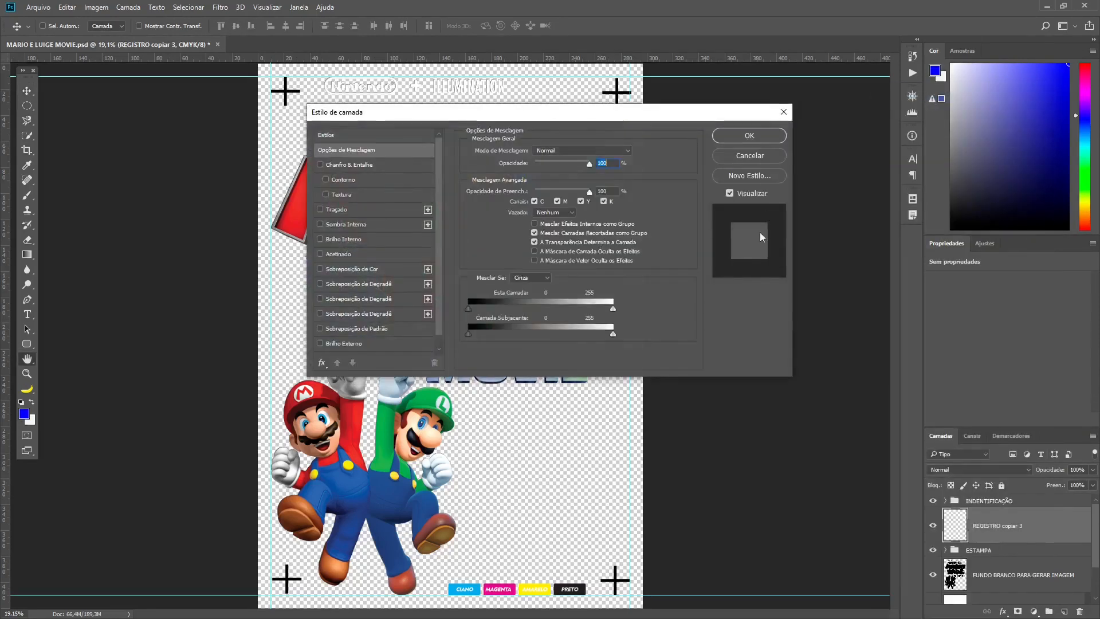
left_click(344, 269)
left_click(648, 153)
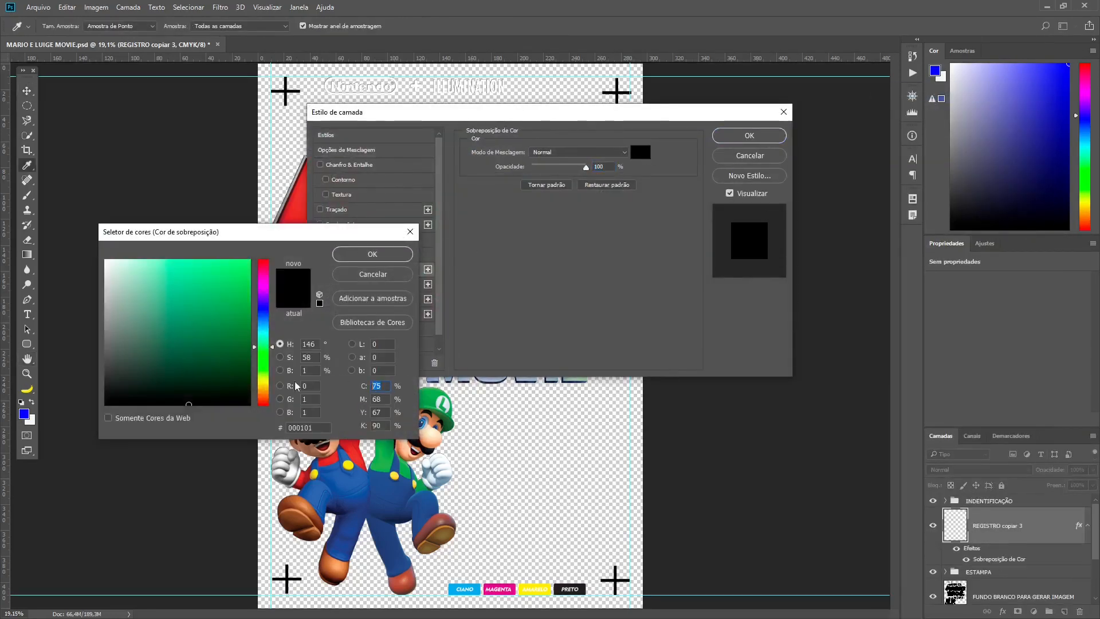
type("100")
key("Tab")
type("100")
key("Tab")
type("100")
key("Tab")
type("100")
key("Return")
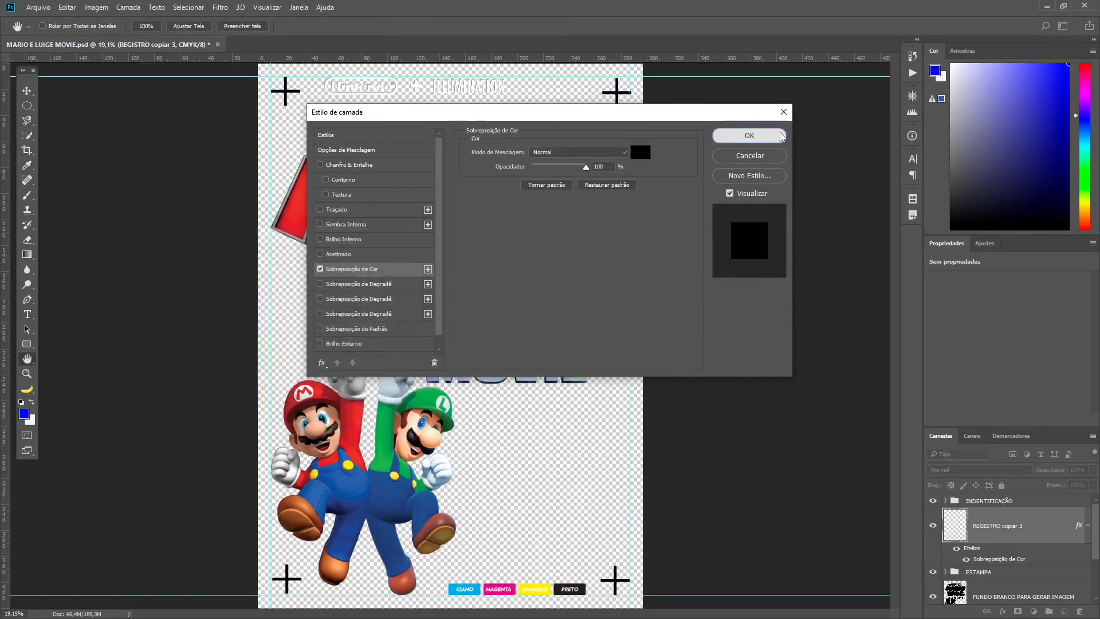
left_click(749, 135)
key("v")
Set the black swatch's fill to C 0, M 0, Y 0, K 100
scroll(1014, 533, "down", 5)
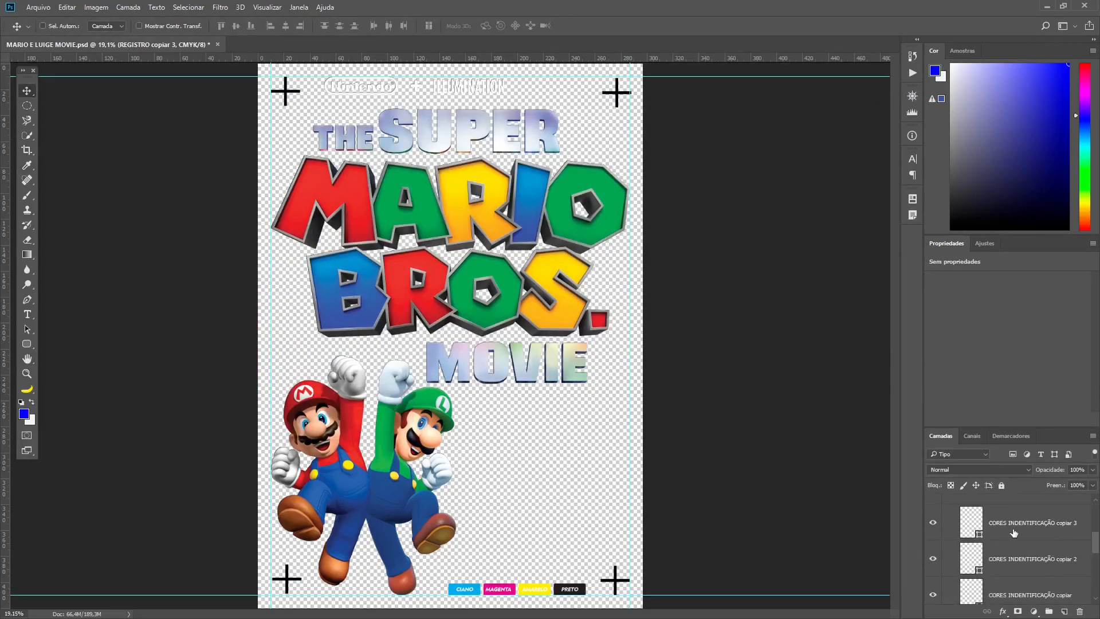
left_click(1014, 533)
double_click(973, 527)
type("0")
key("Tab")
type("0")
key("Tab")
type("0")
key("Tab")
type("100")
key("Return")
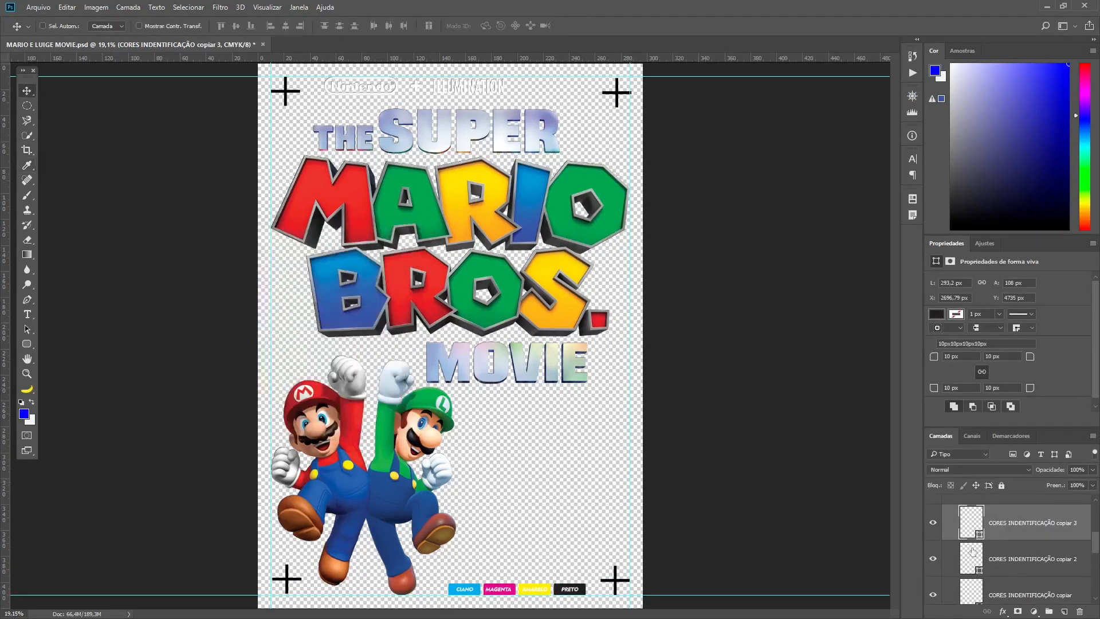
Set the yellow swatch's fill to C 0, M 0, Y 100
double_click(973, 552)
type("0")
key("Tab")
type("0")
key("Tab")
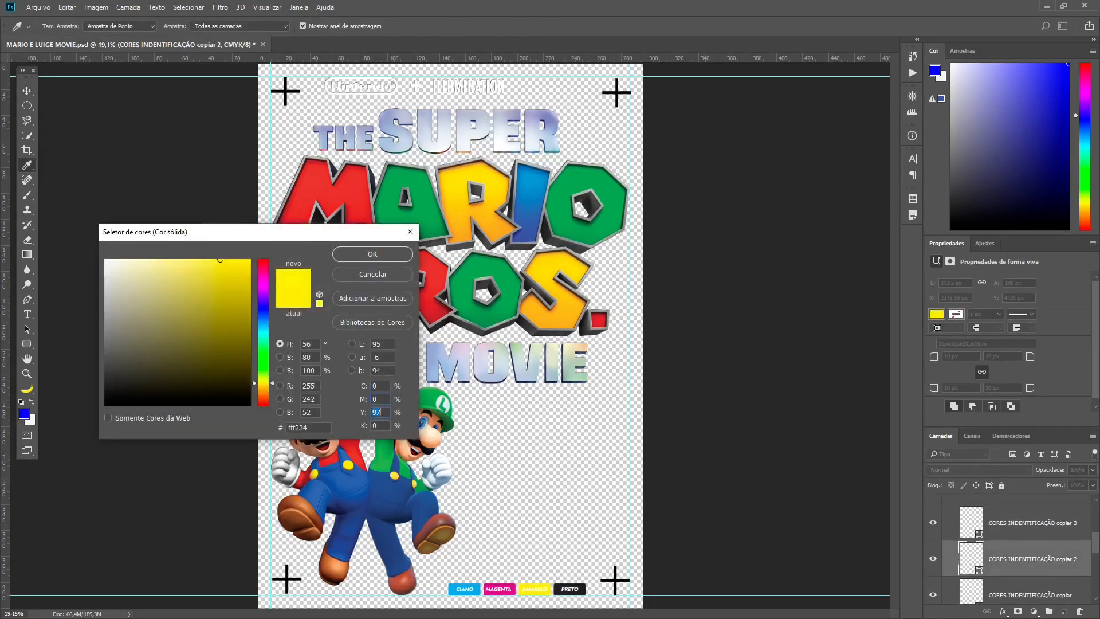
type("100")
key("Return")
Set the magenta swatch's fill to C 0, M 100, Y 0
double_click(970, 593)
type("0")
key("Tab")
type("100")
key("Tab")
type("0")
left_click(376, 256)
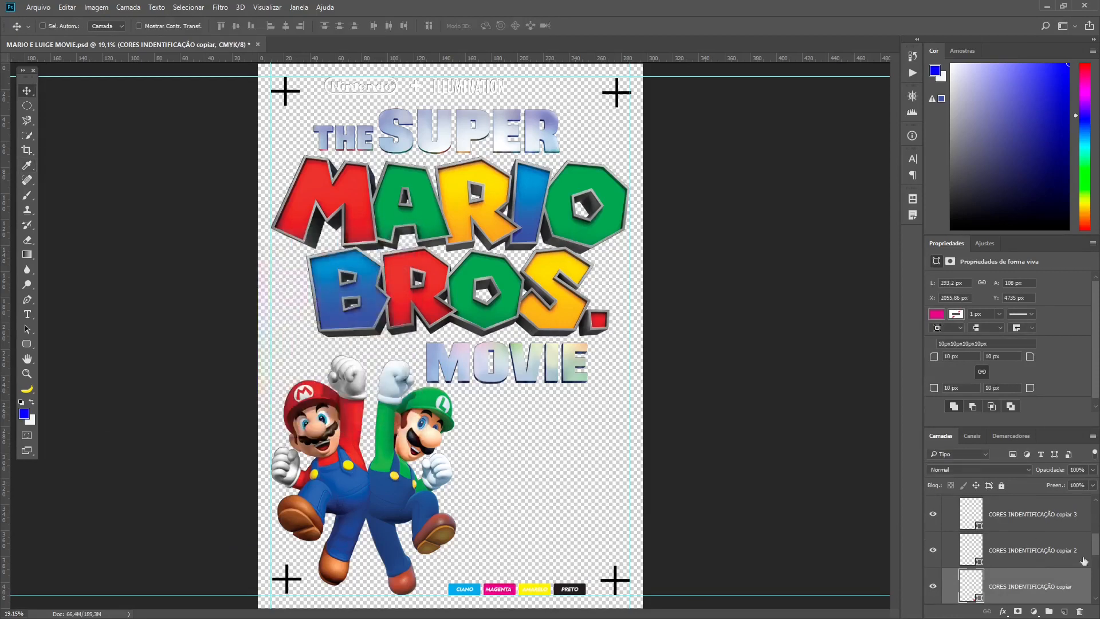
Set the cyan component of the cyan swatch's fill to 100%
left_click(1096, 598)
double_click(973, 584)
type("100")
left_click(371, 253)
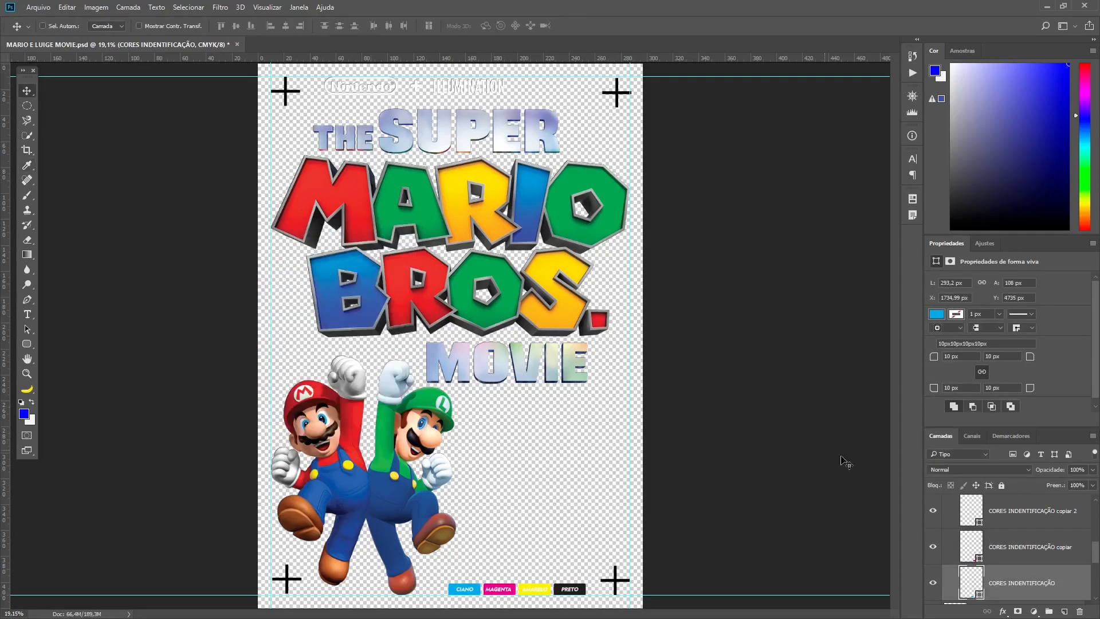
Save the document and collapse the INDENTIFICAÇÃO group
scroll(1095, 573, "down", 3)
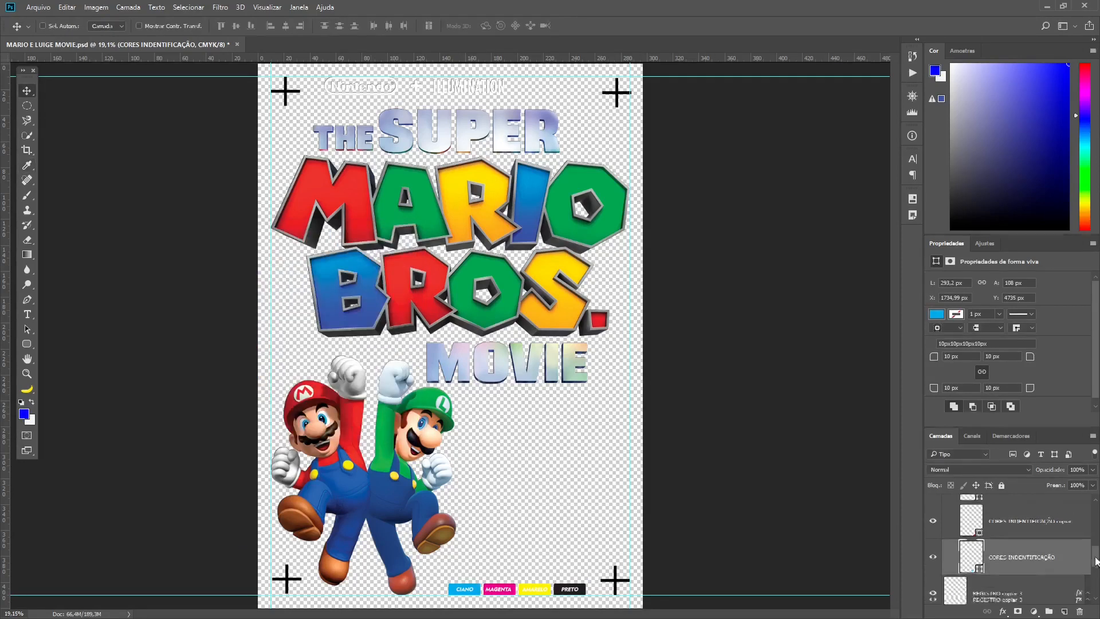
left_click(48, 10)
left_click(62, 123)
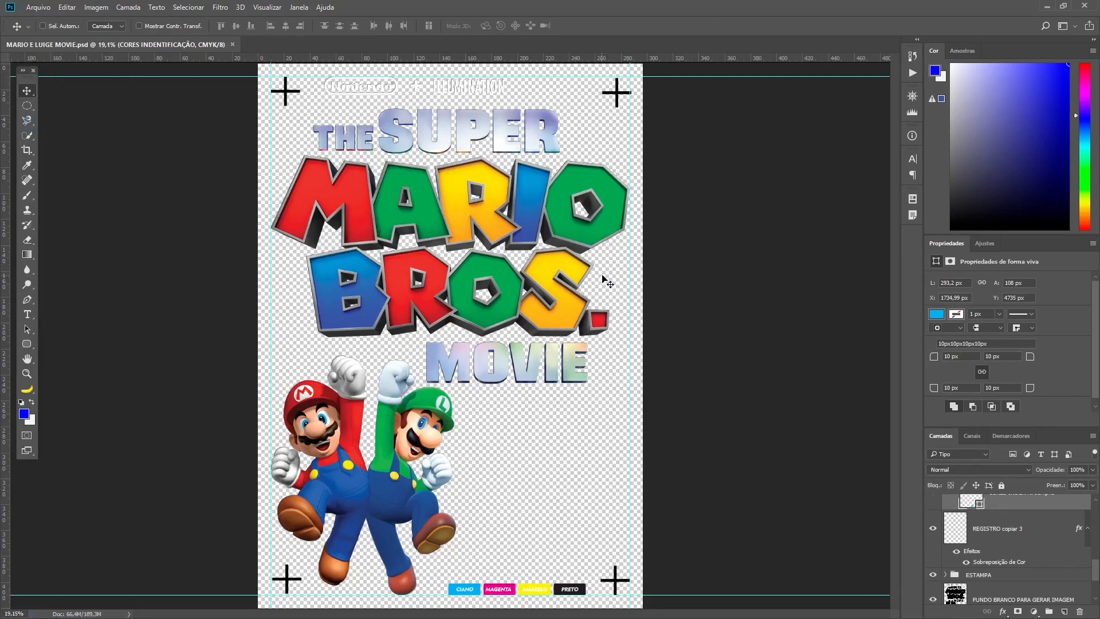
scroll(1098, 571, "up", 5)
left_click(950, 502)
left_click(946, 501)
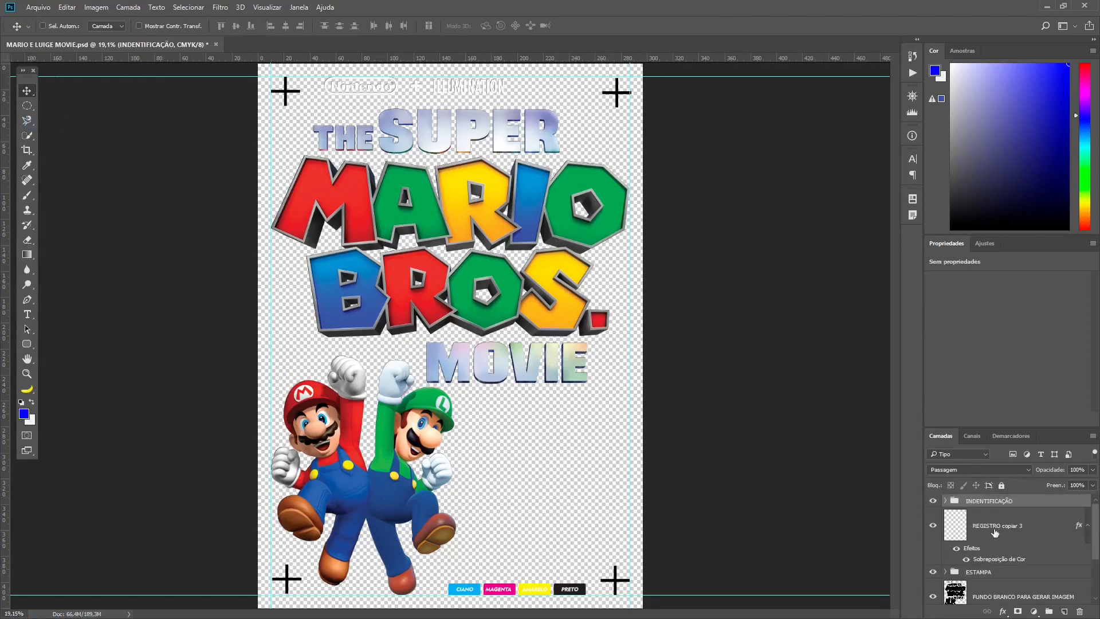
Rasterize the layer style of the REGISTRO copiar 3 layer
left_click(995, 532)
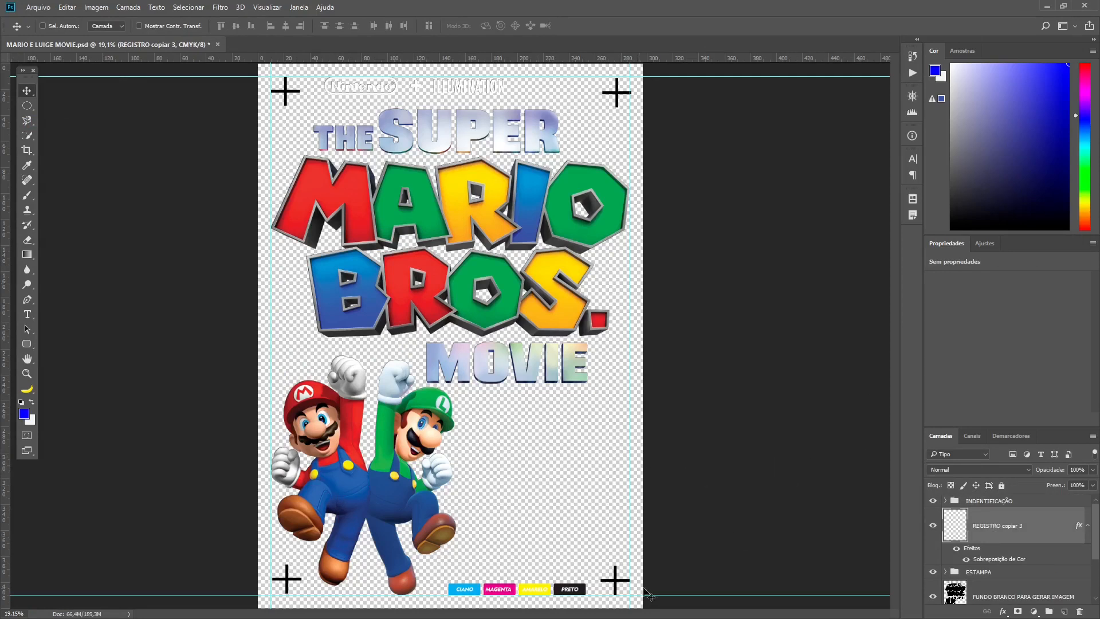
right_click(1034, 533)
left_click(916, 269)
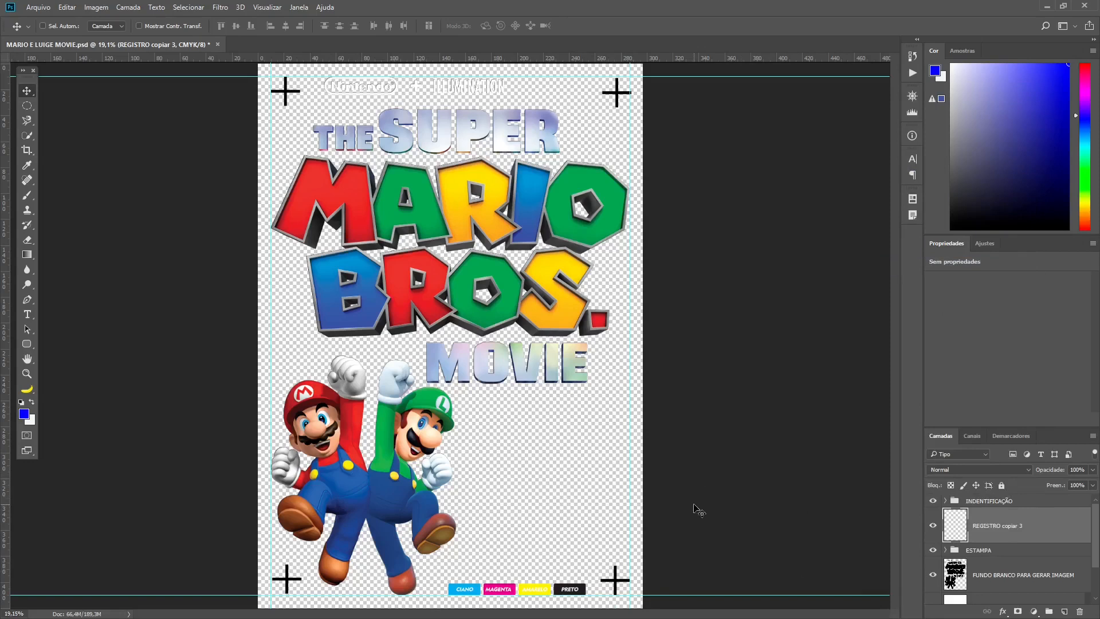
Hide the FUNDO BRANCO PARA GERAR IMAGEM layer and save the document
left_click(932, 575)
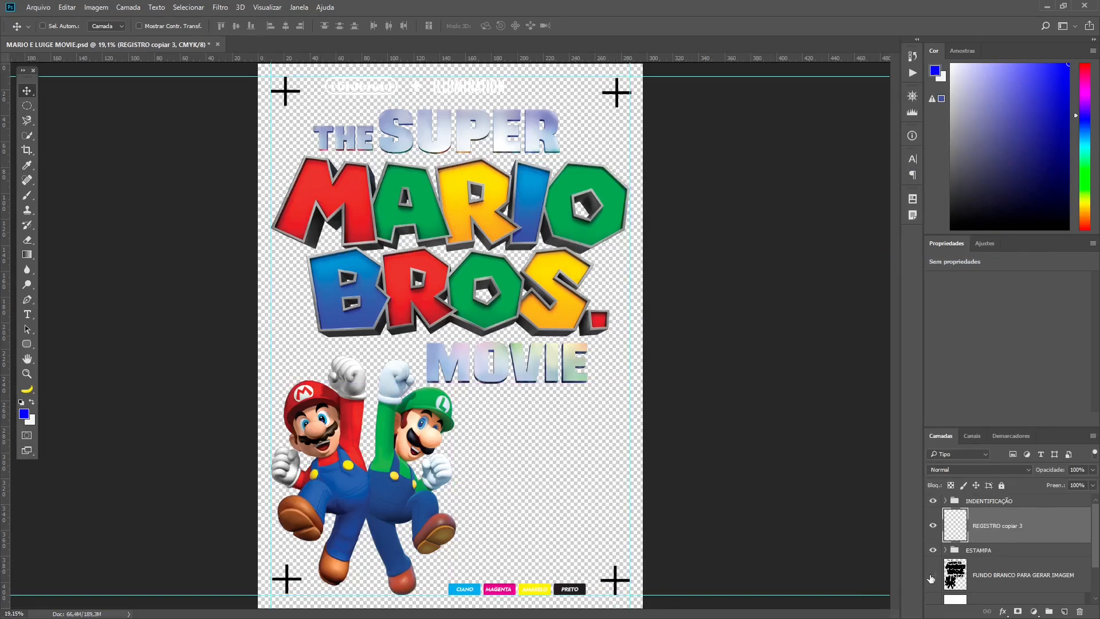
left_click(38, 6)
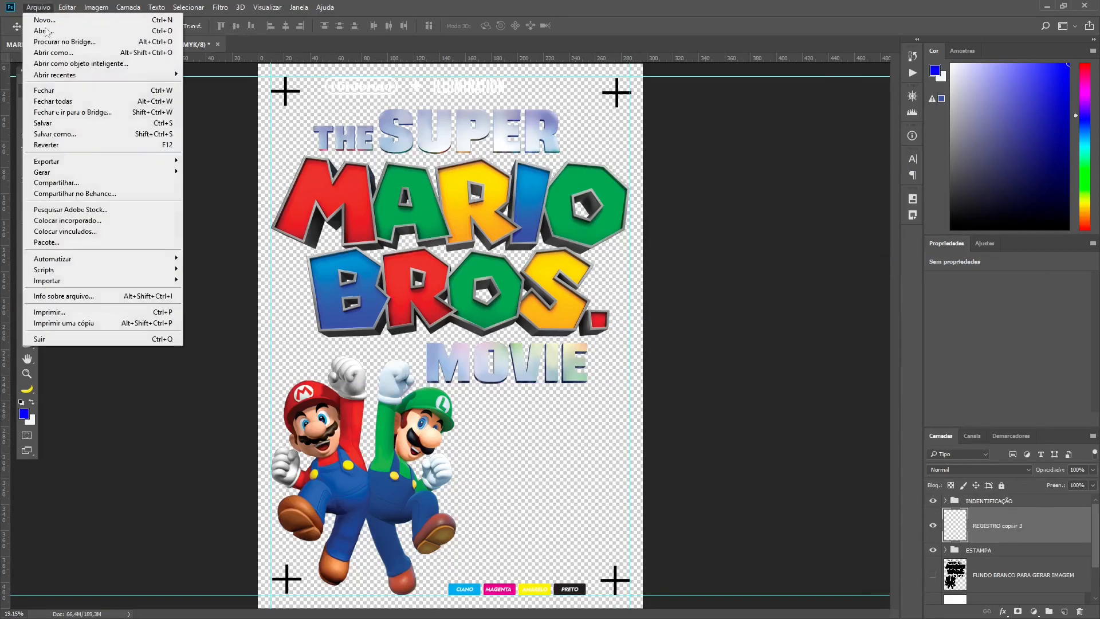
left_click(81, 124)
Isolate the Ciano channel and start its conversion to Bitmap mode, discarding the other channels
left_click(970, 435)
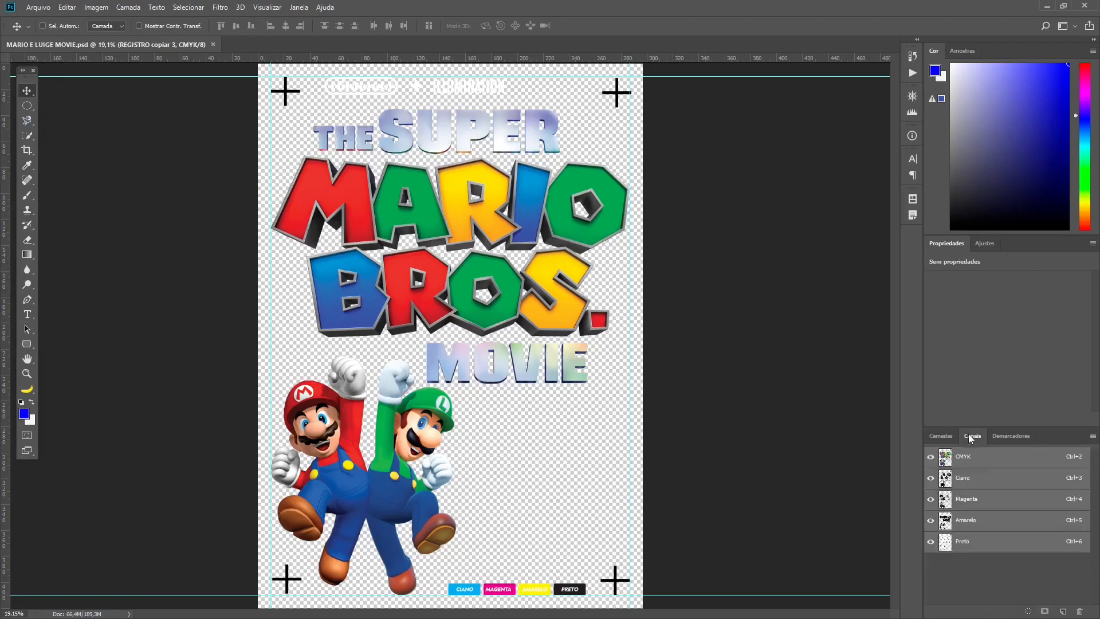
left_click(981, 481)
left_click(96, 7)
mouse_move(108, 19)
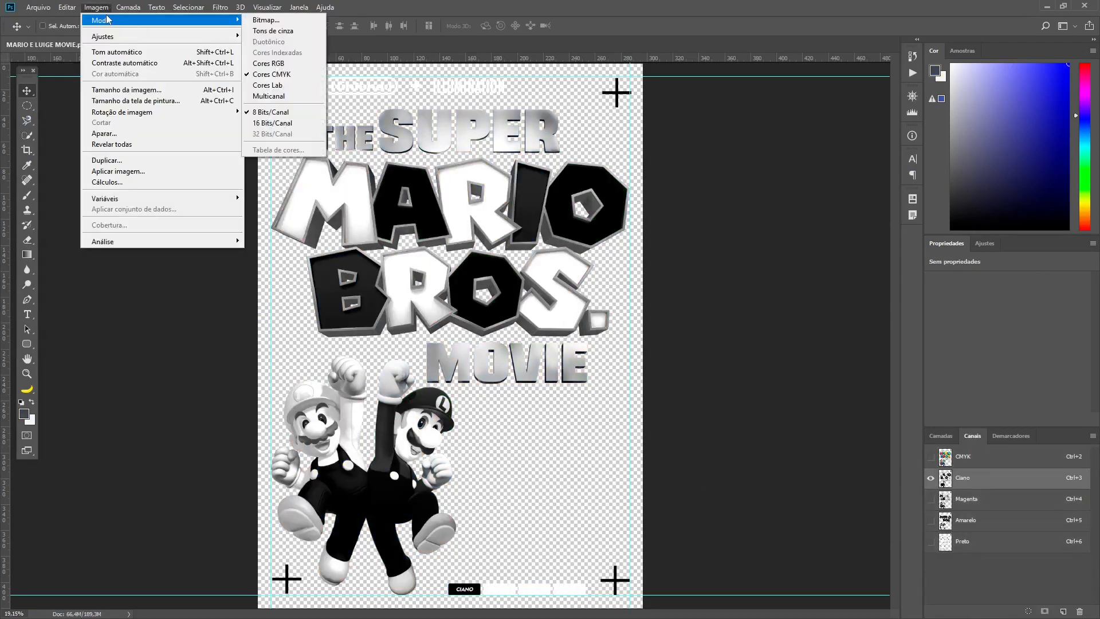
left_click(260, 22)
left_click(507, 237)
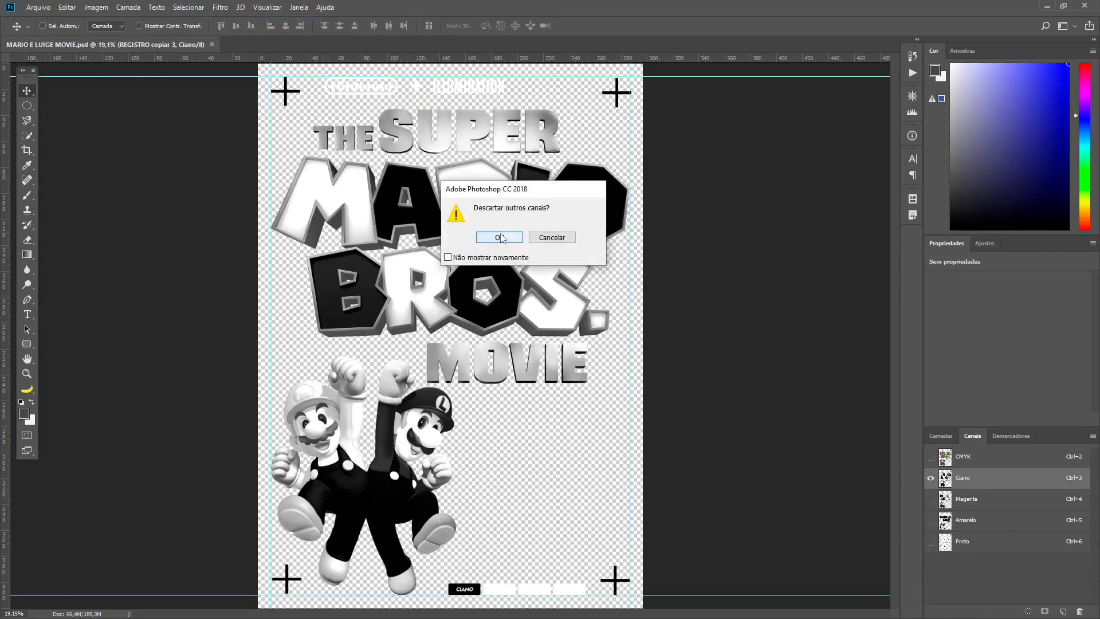
left_click(492, 233)
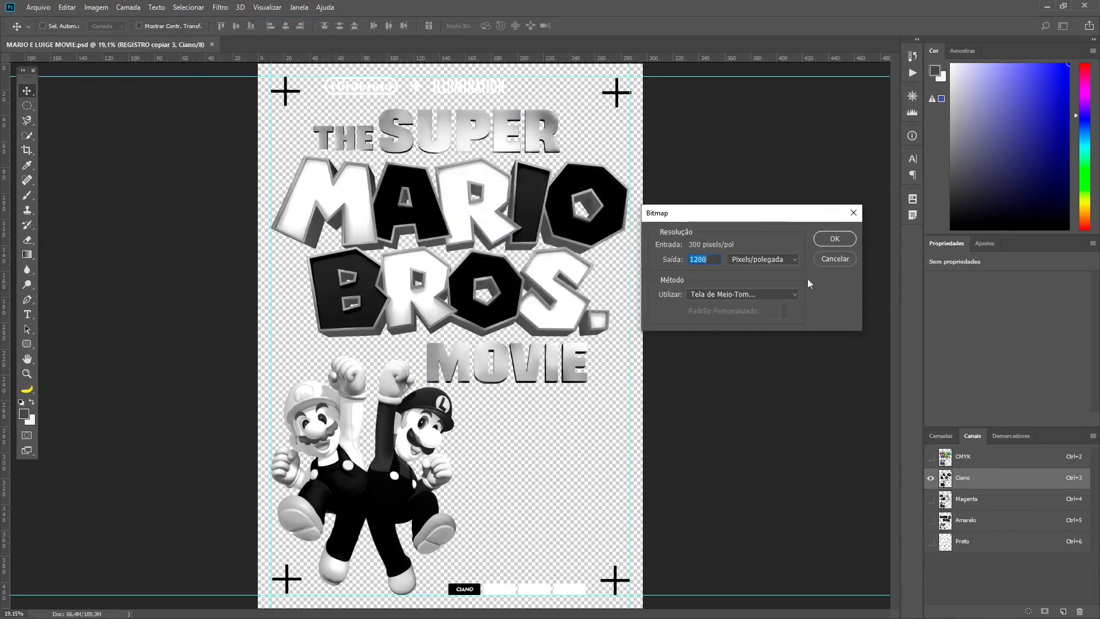
Convert the cyan separation at 1200 pixels per inch with a round halftone screen of 40 lines per inch at 67,5 degrees
left_click(835, 239)
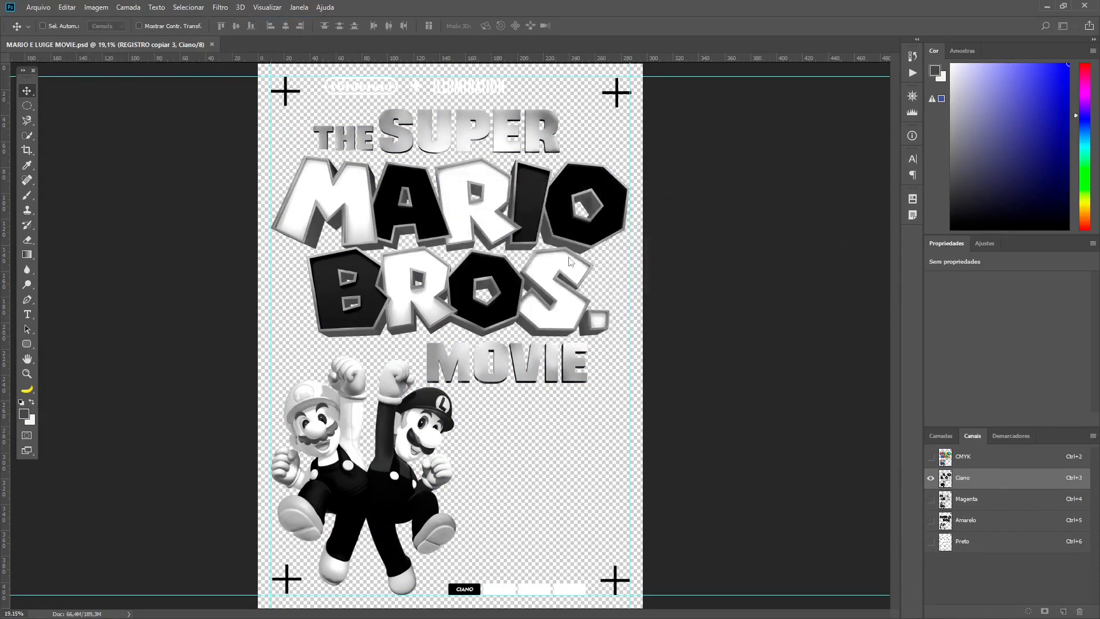
type("40")
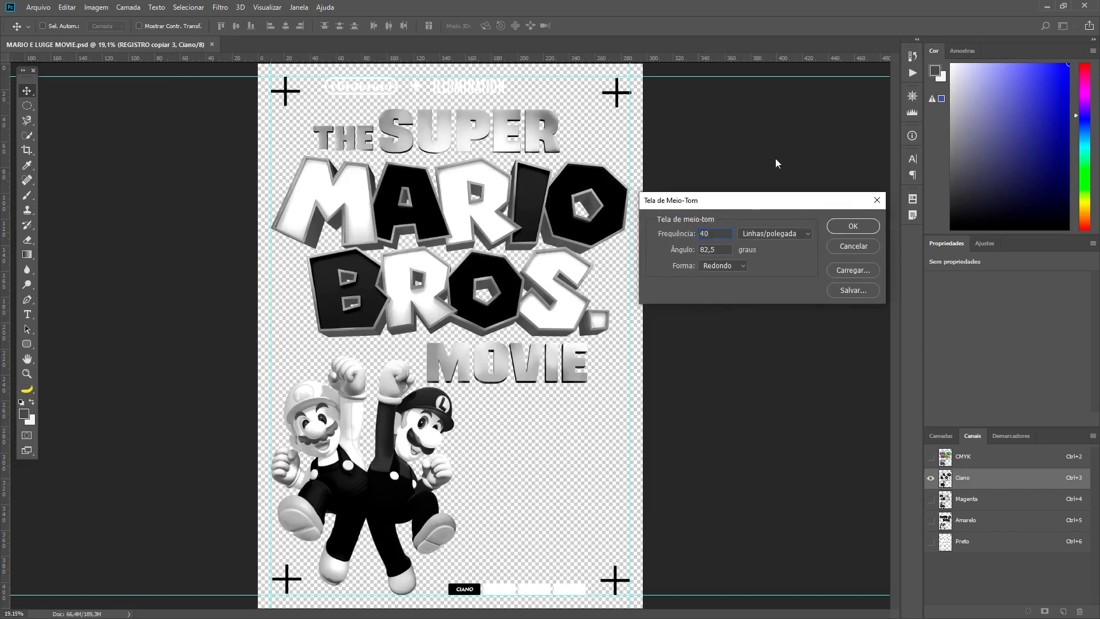
key("Tab")
left_click(855, 227)
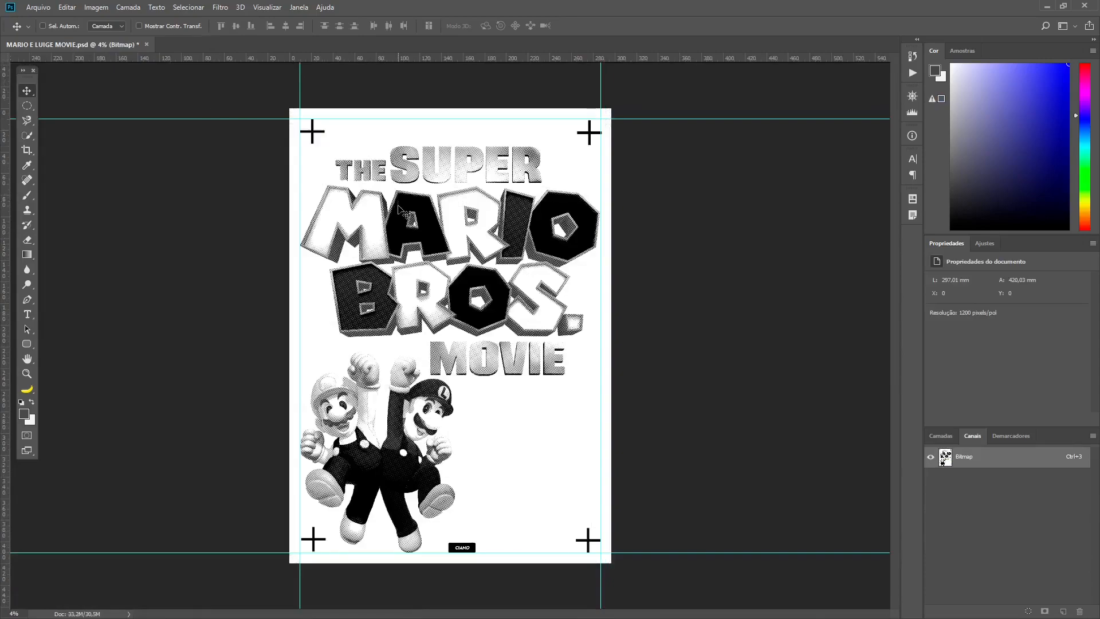
Inspect the cyan halftone dots and save the separation as MARIO E LUIGE MOVIE CIANO.psd
left_click_drag(342, 176, 527, 307)
left_click_drag(544, 573, 487, 573)
left_click_drag(641, 74, 789, 457)
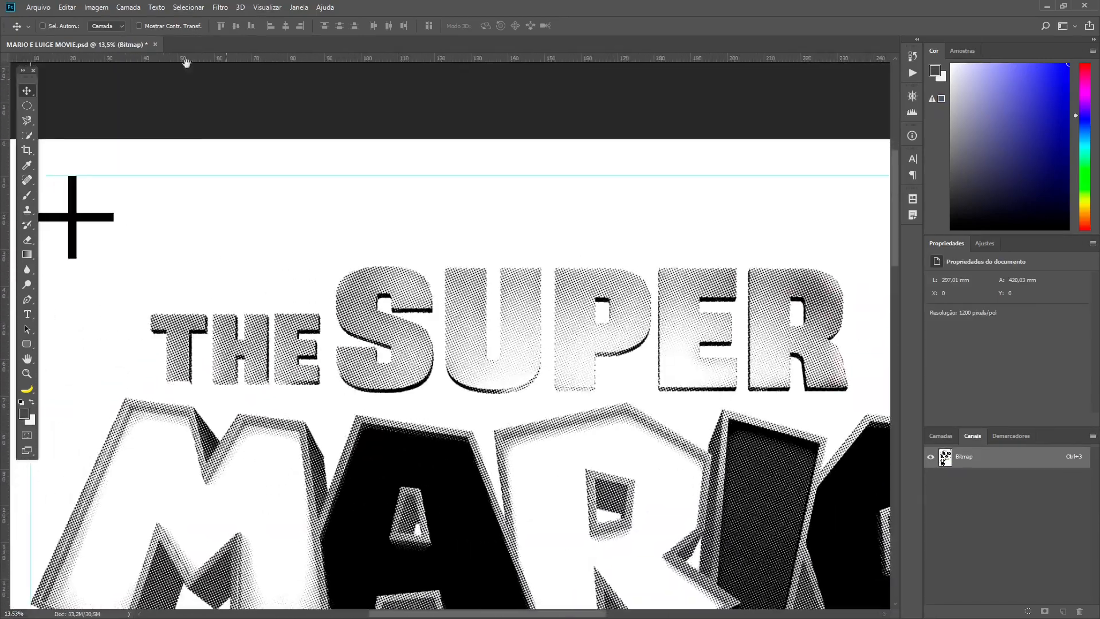
left_click(38, 7)
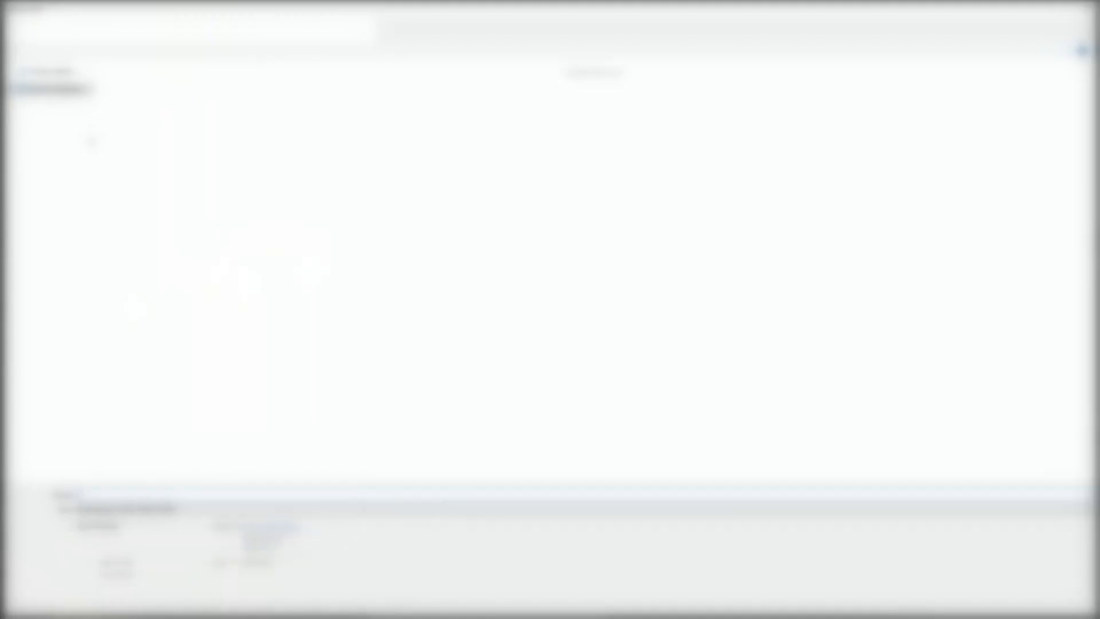
left_click(194, 493)
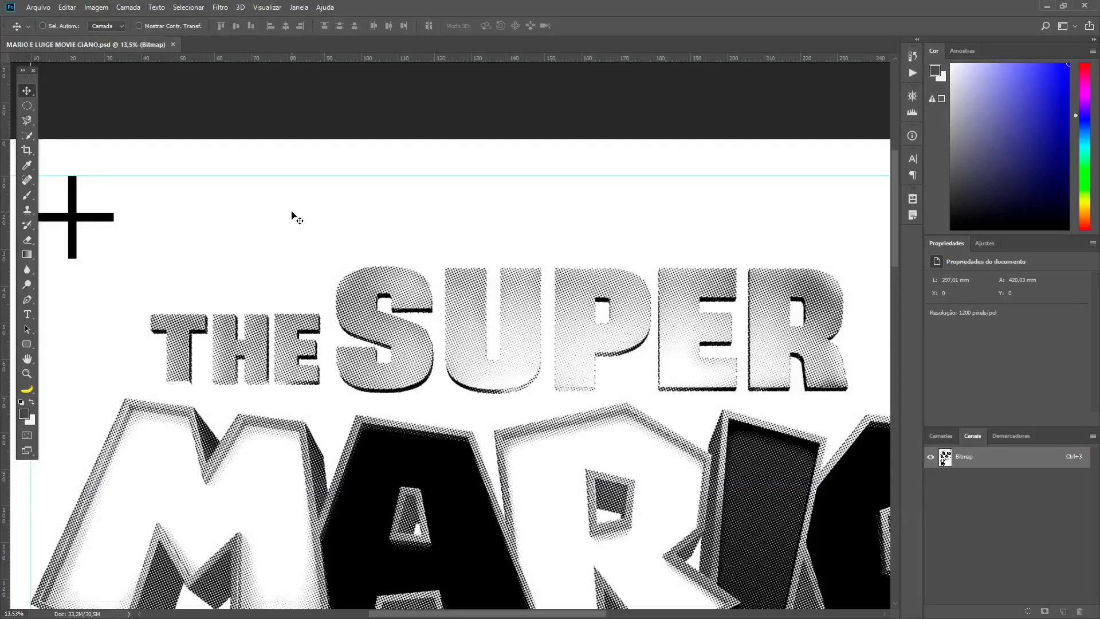
key("ctrl+0")
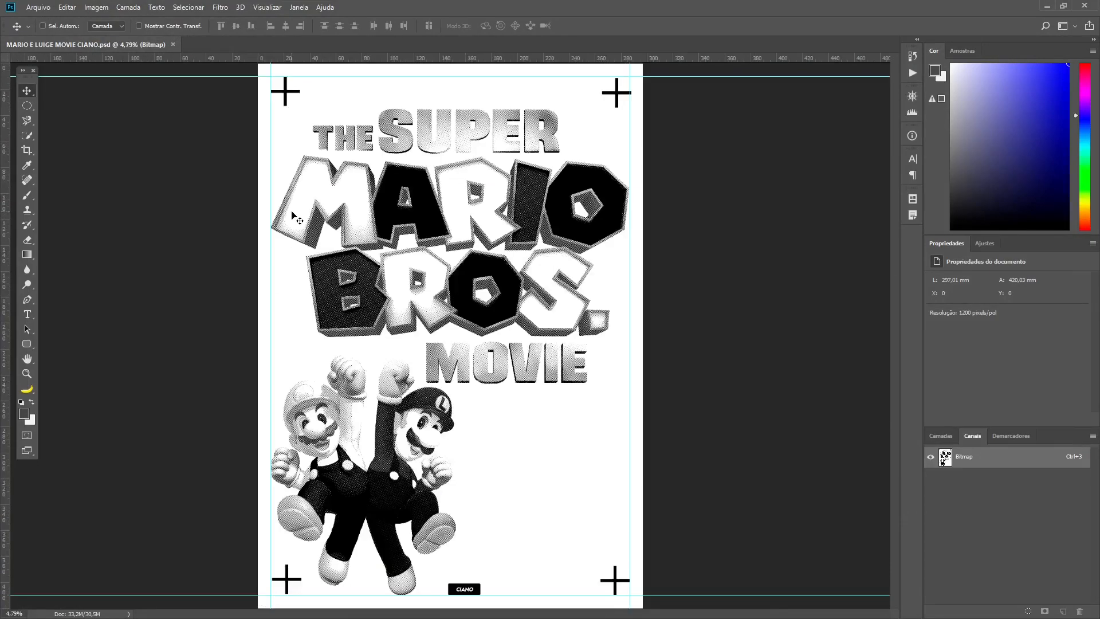
Undo the bitmap conversion to restore the CMYK artwork and start converting only the Magenta channel to Bitmap mode
left_click(39, 7)
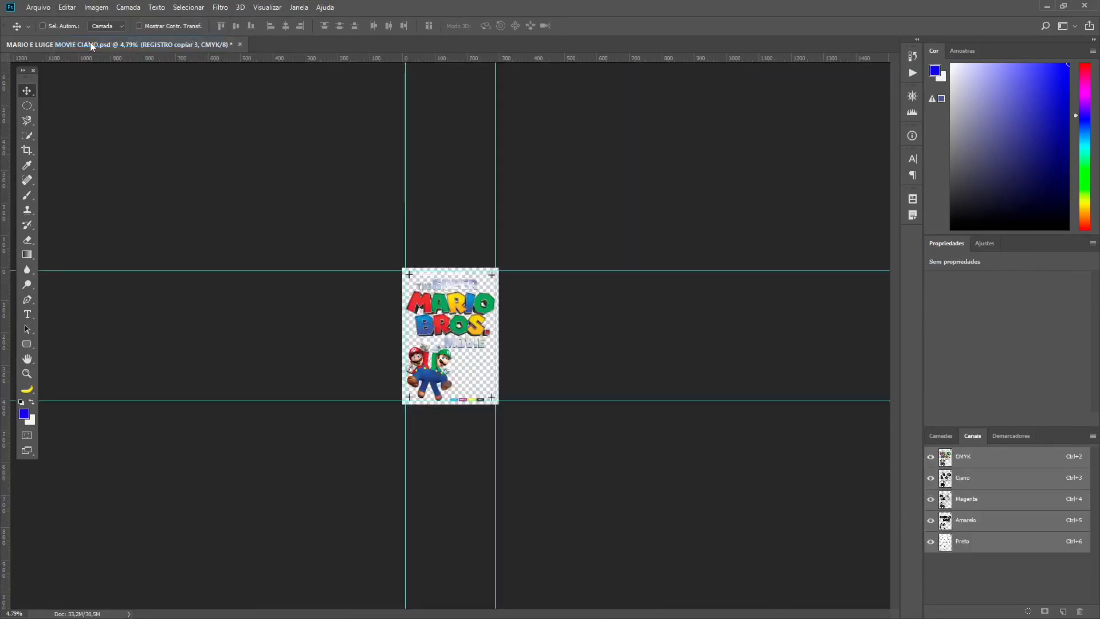
left_click(1002, 499)
left_click(96, 7)
mouse_move(115, 22)
left_click(270, 102)
left_click(527, 238)
left_click(491, 237)
Apply a round halftone screen of 40 lines per inch at 37,5 degrees to the magenta separation
left_click(834, 239)
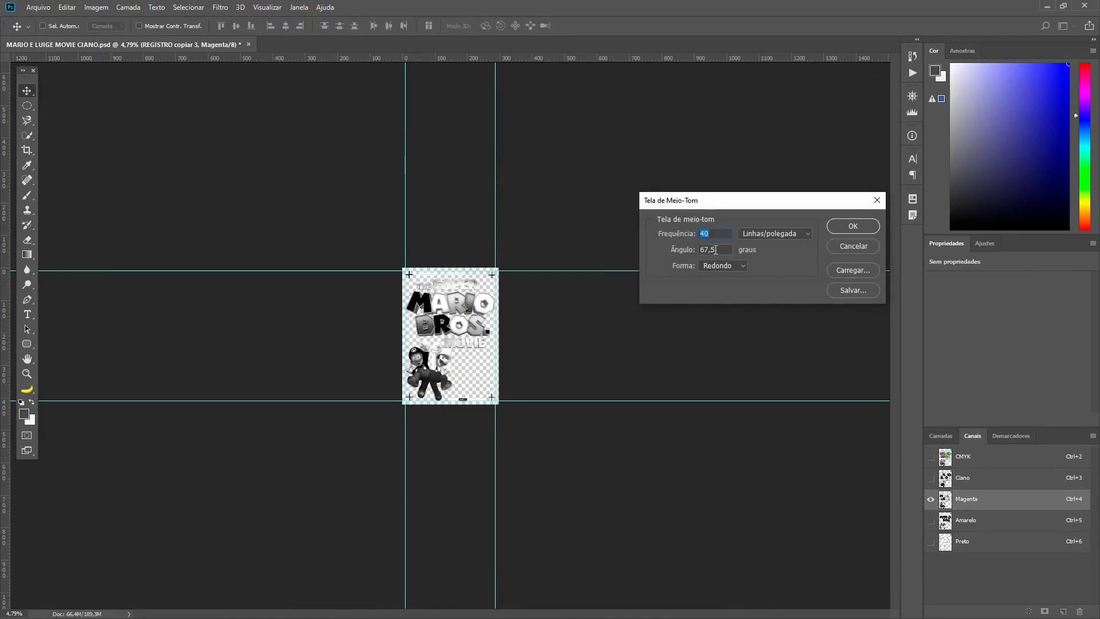
type("37,5")
left_click(834, 228)
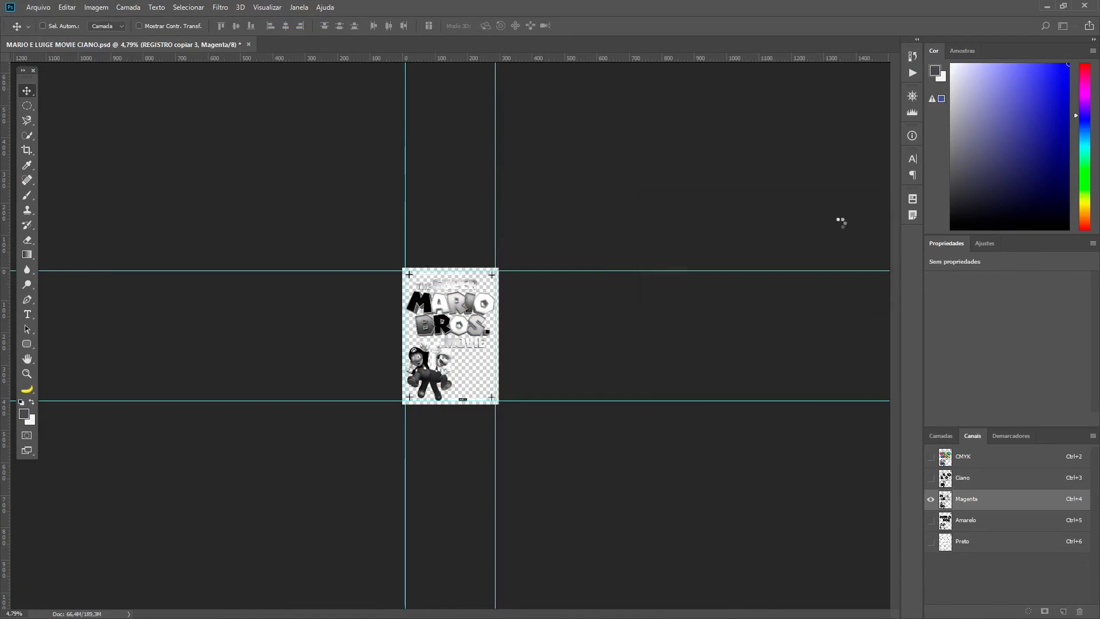
Save the magenta separation as MARIO E LUIGE MOVIE MAGENTA.psd
left_click(38, 7)
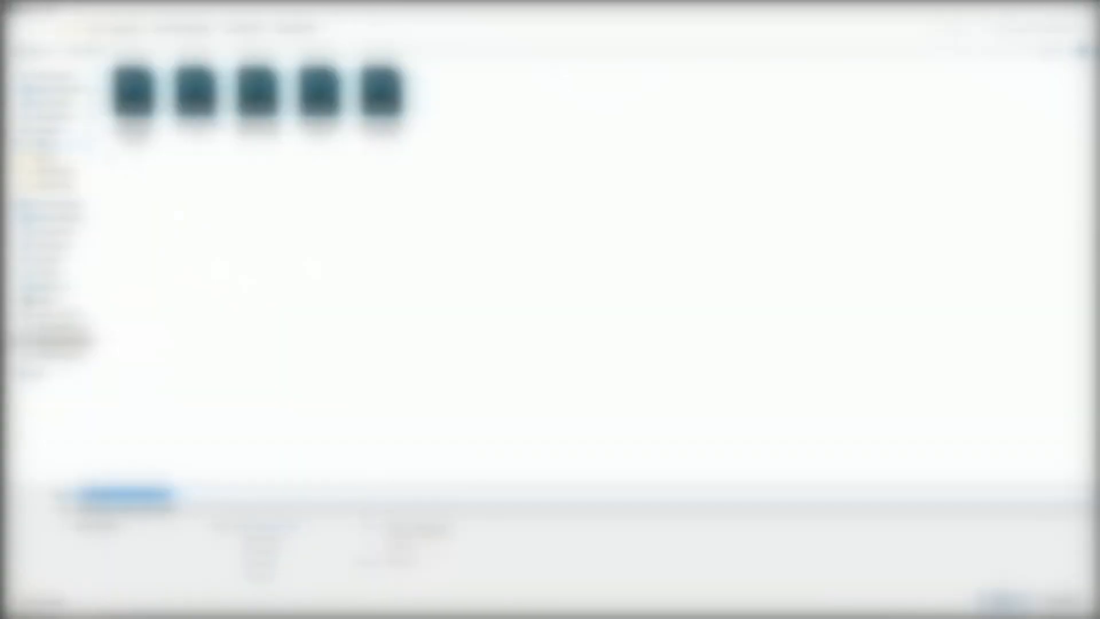
left_click(174, 495)
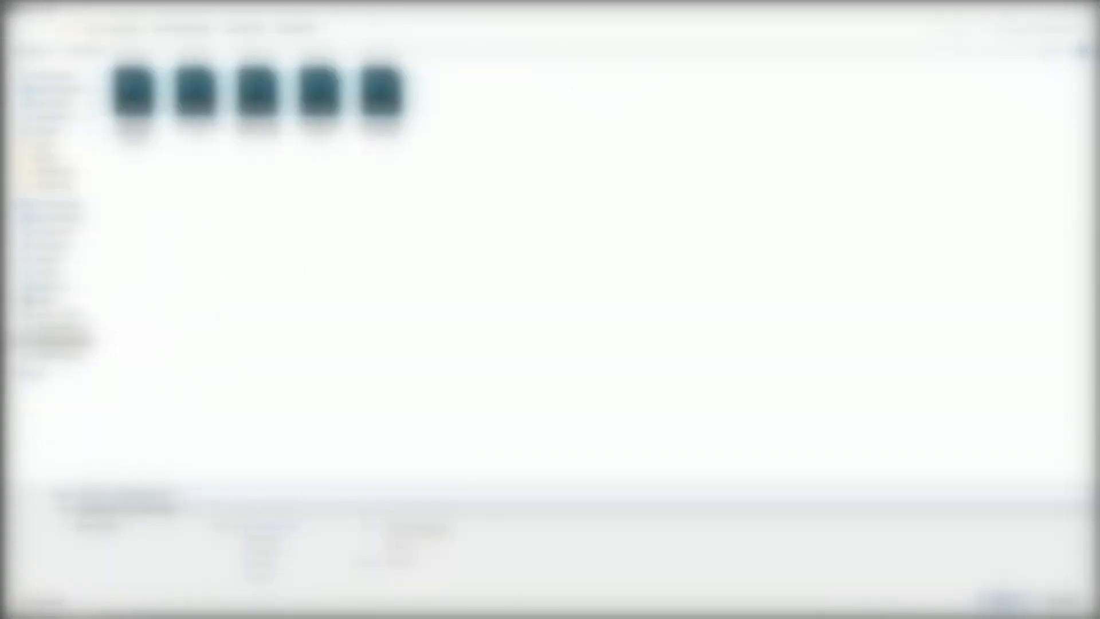
key("BackSpace")
type("-2")
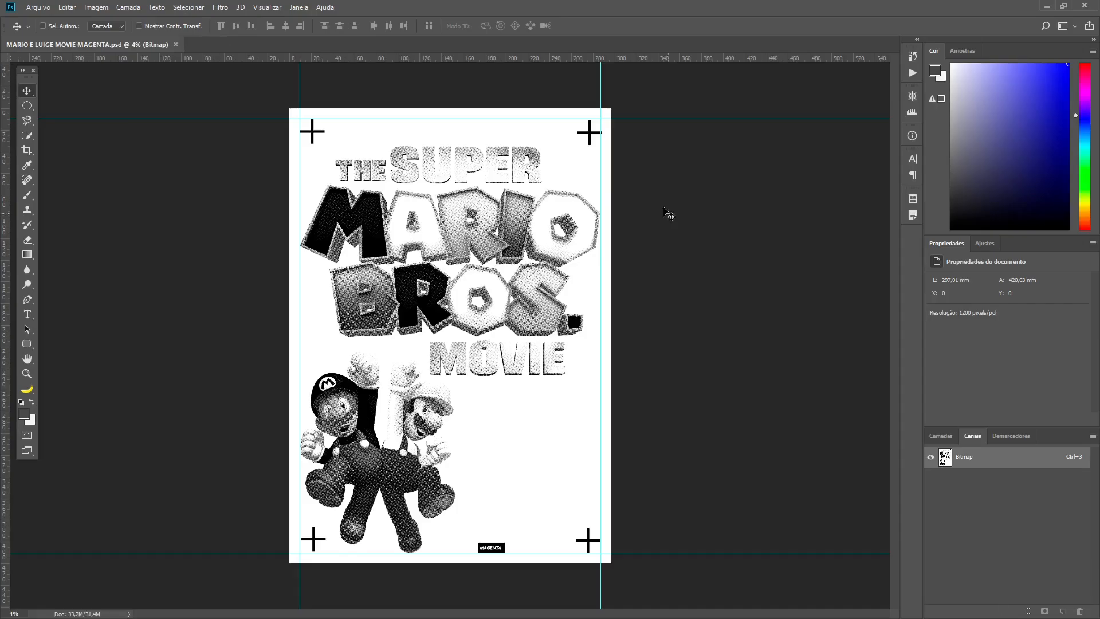
Restore the CMYK artwork by undoing the magenta conversion and start converting only the Amarelo channel to Bitmap mode
left_click(66, 7)
left_click(100, 41)
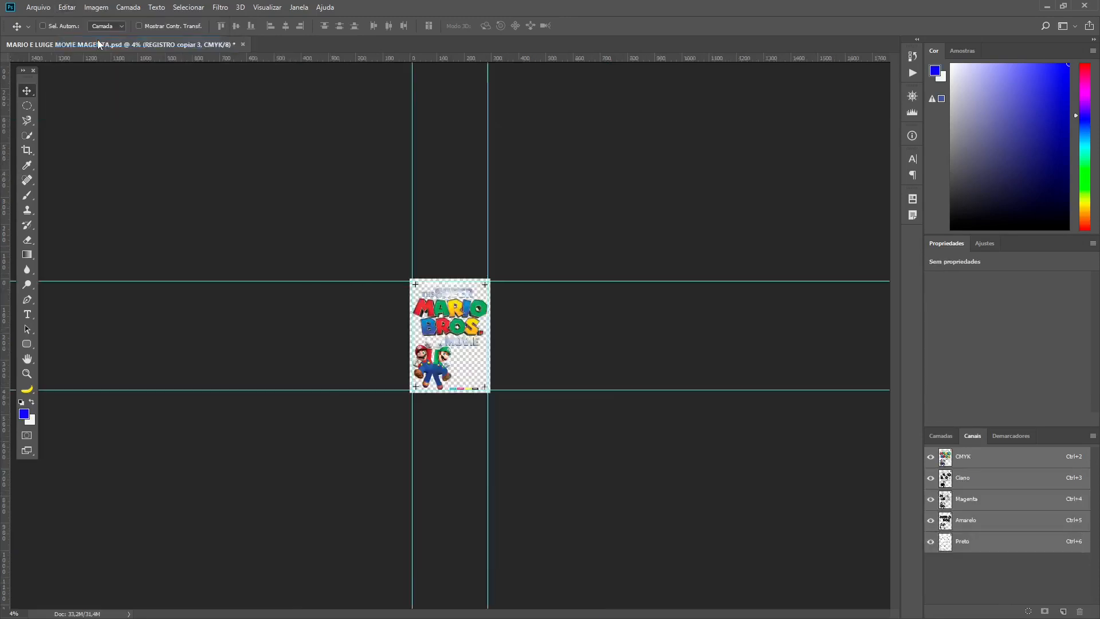
left_click(998, 520)
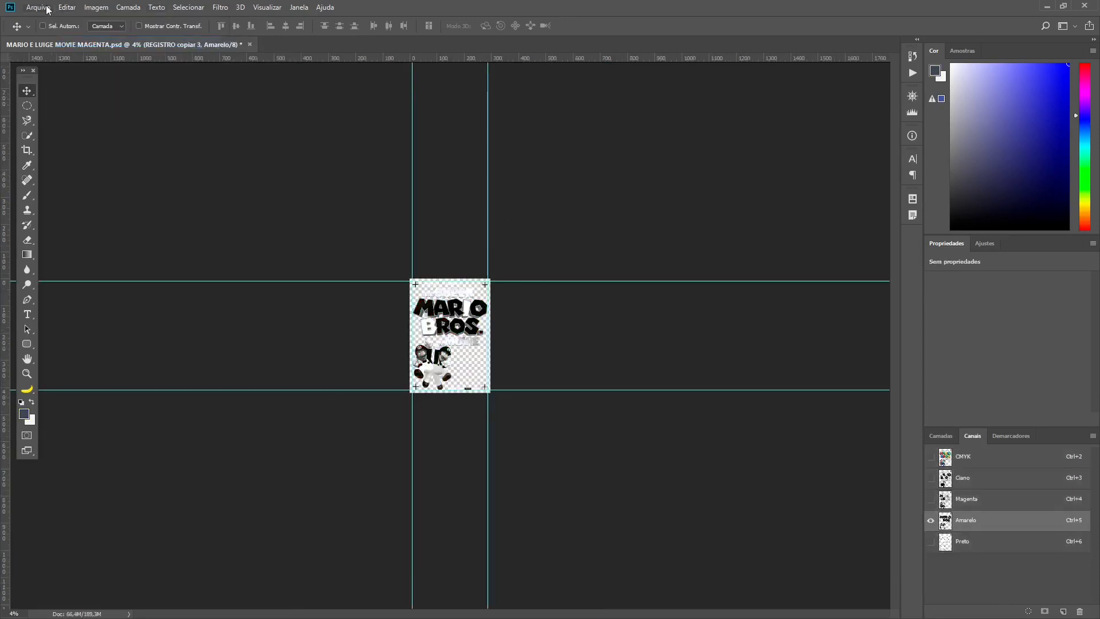
left_click(96, 7)
mouse_move(101, 17)
left_click(281, 17)
left_click(519, 239)
left_click(521, 236)
Apply a round halftone screen of 40 lines per inch at 82,5 degrees to the yellow separation
left_click(823, 243)
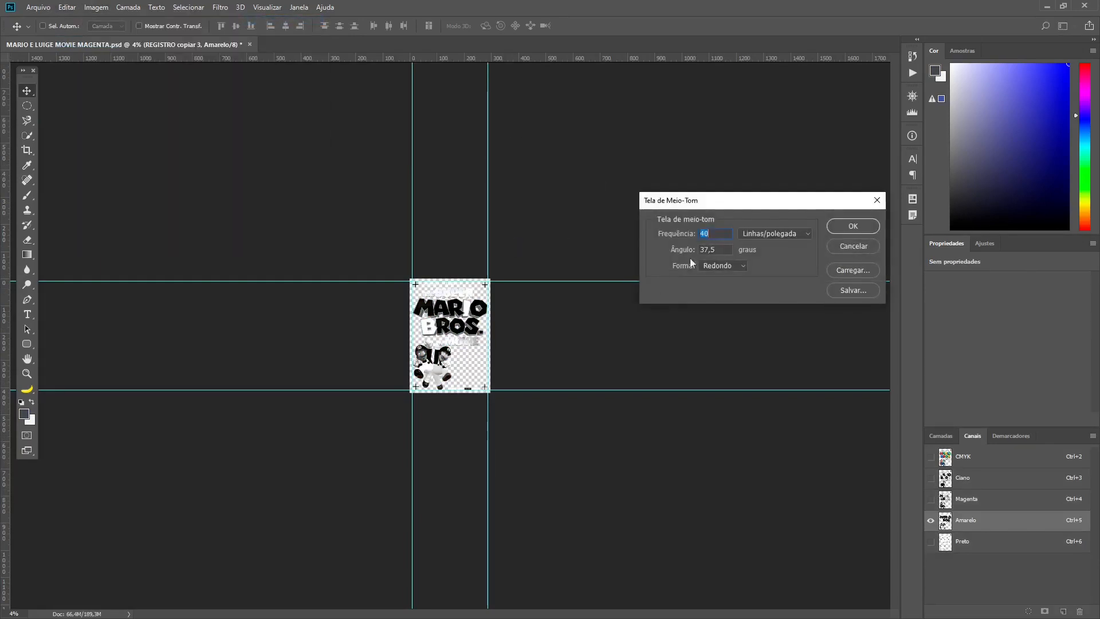
type("82,5")
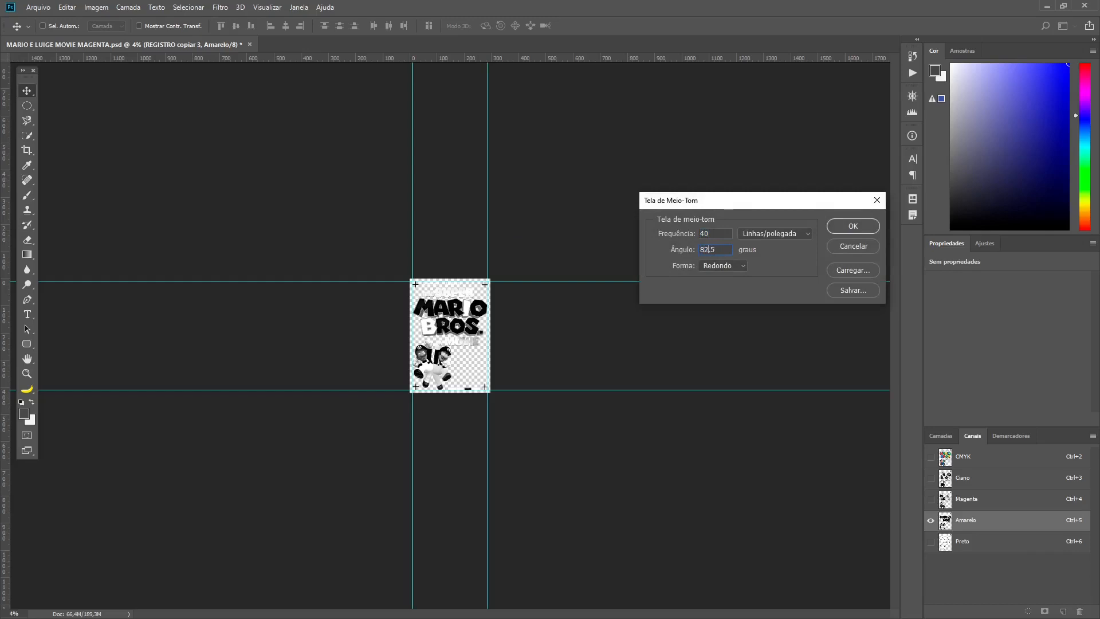
left_click(851, 226)
Open the Save As dialog for the yellow separation
left_click(38, 7)
left_click(59, 134)
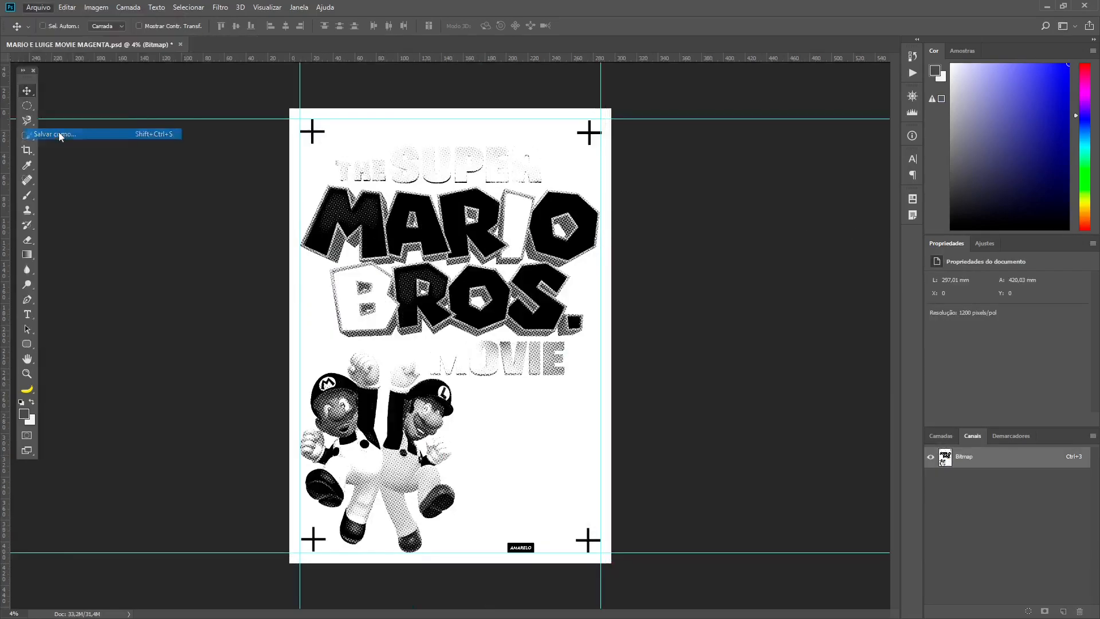